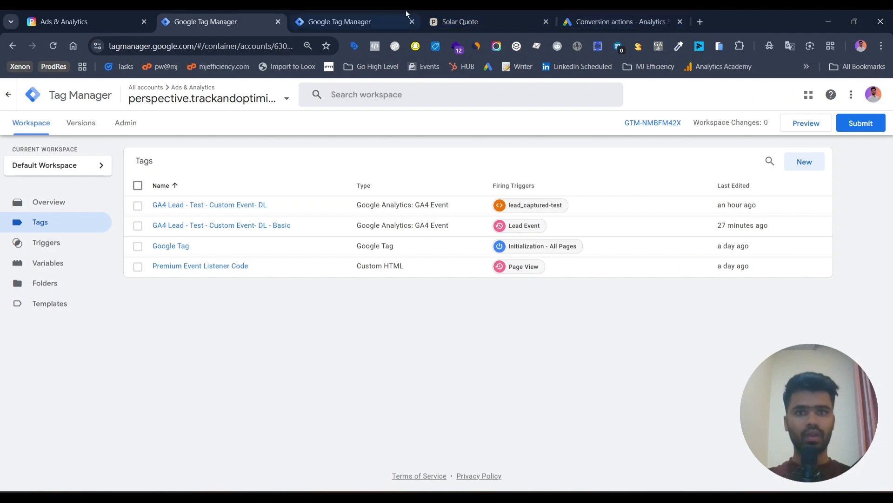
Switch to Google Ads, start creating a new conversion action, and copy the Solar Quote page's URL
{"action": "left_click", "coordinate": [600, 14]}
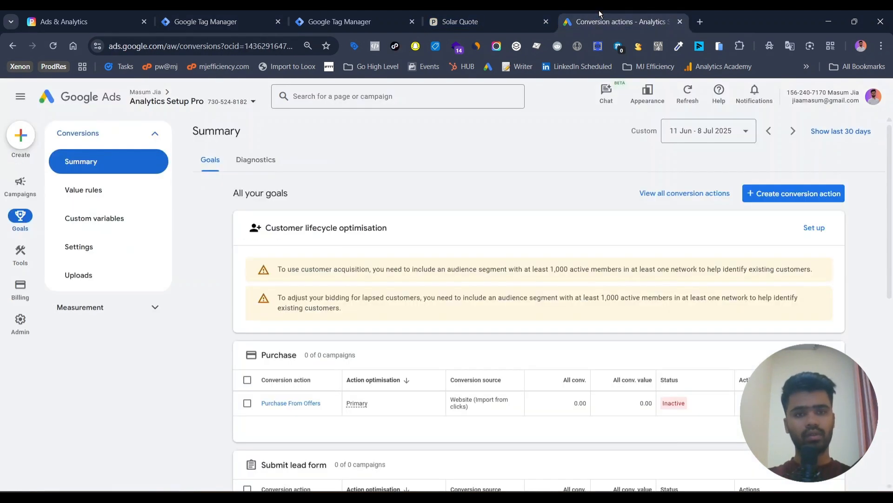
{"action": "scroll", "coordinate": [436, 284], "scroll_direction": "down", "scroll_amount": 1}
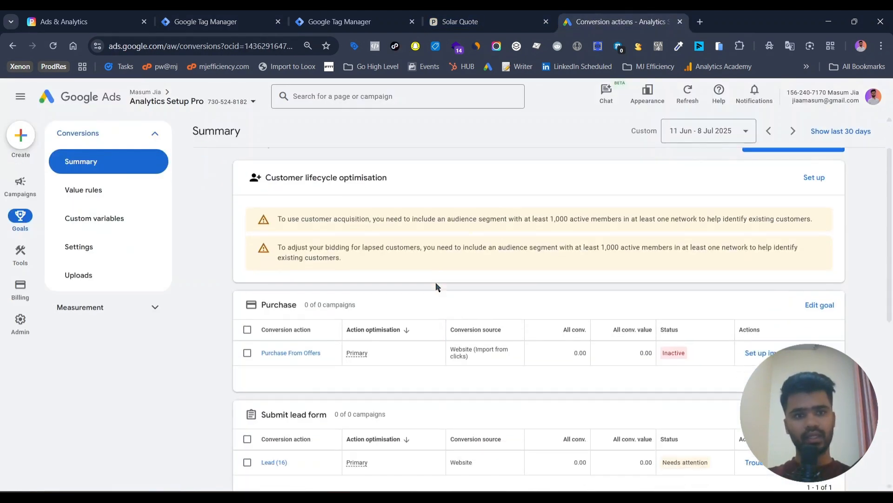
{"action": "scroll", "coordinate": [437, 285], "scroll_direction": "up", "scroll_amount": 1}
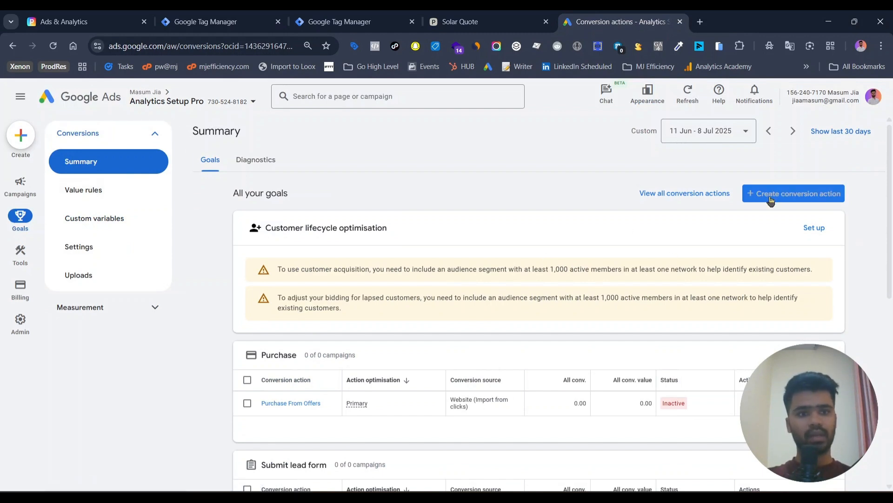
{"action": "left_click", "coordinate": [789, 194]}
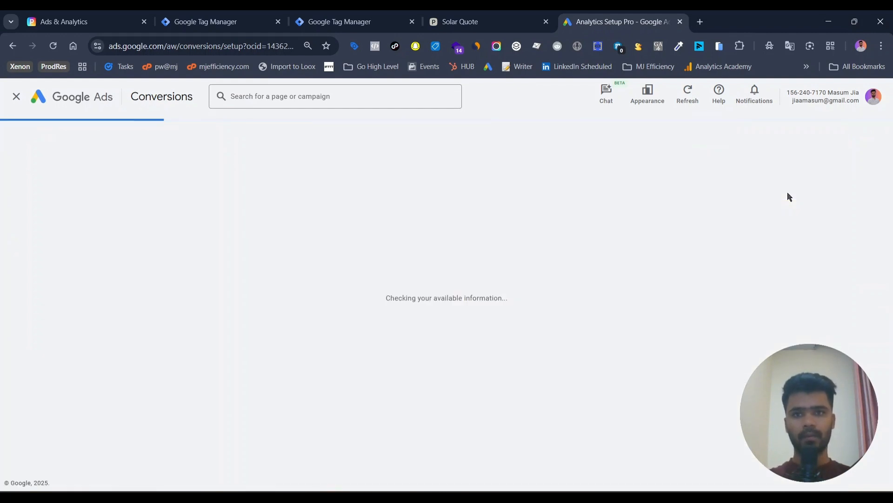
{"action": "left_click", "coordinate": [457, 18]}
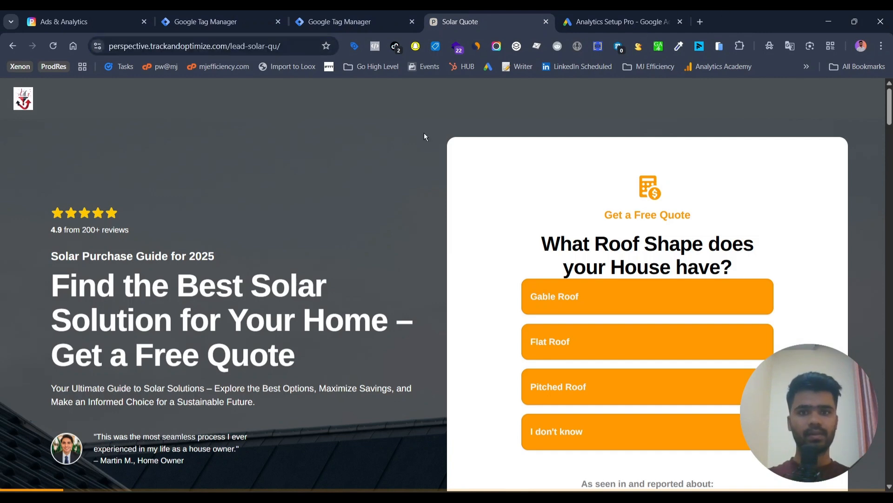
{"action": "left_click", "coordinate": [632, 14]}
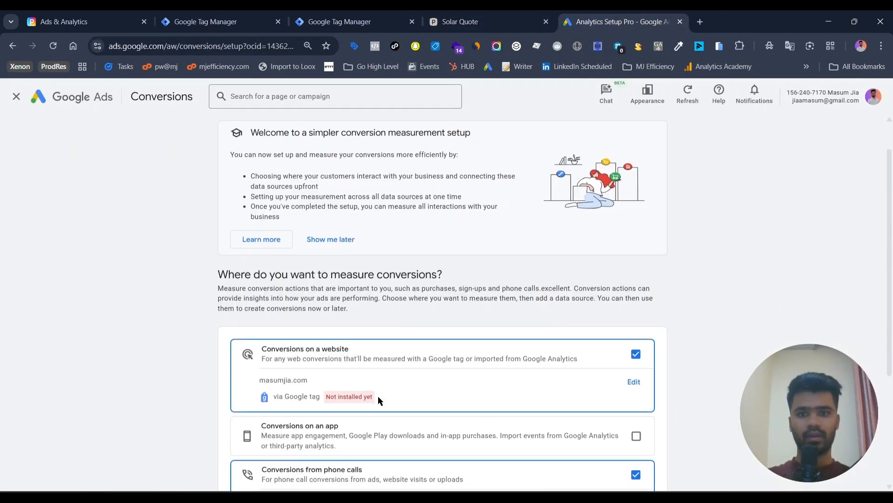
Exclude conversions from phone calls, keep conversions on a website, and continue to the conversion categories
{"action": "scroll", "coordinate": [378, 400], "scroll_direction": "down", "scroll_amount": 1}
{"action": "scroll", "coordinate": [612, 330], "scroll_direction": "down", "scroll_amount": 3}
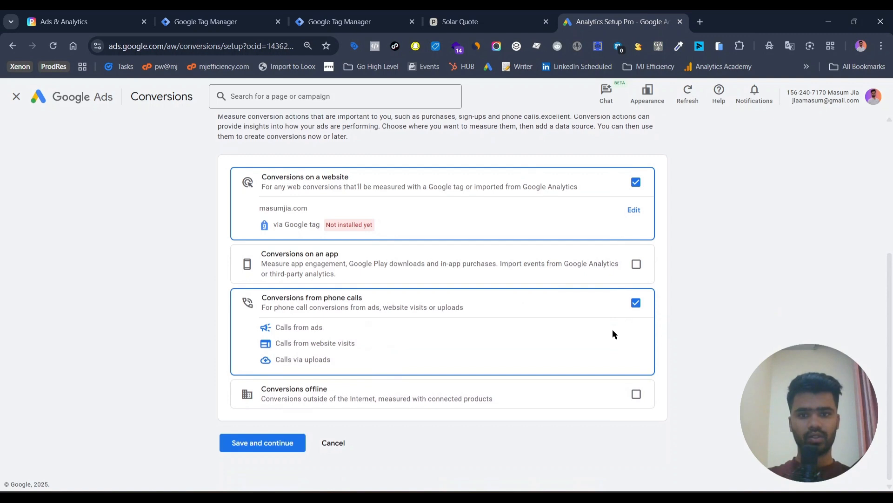
{"action": "left_click", "coordinate": [637, 302]}
{"action": "left_click", "coordinate": [269, 441]}
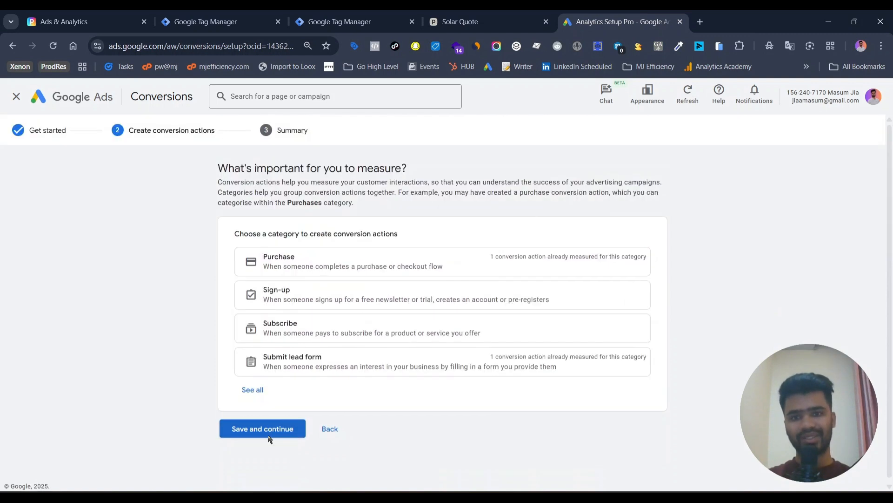
{"action": "left_click", "coordinate": [248, 394]}
{"action": "scroll", "coordinate": [248, 399], "scroll_direction": "down", "scroll_amount": 1}
{"action": "scroll", "coordinate": [248, 397], "scroll_direction": "down", "scroll_amount": 5}
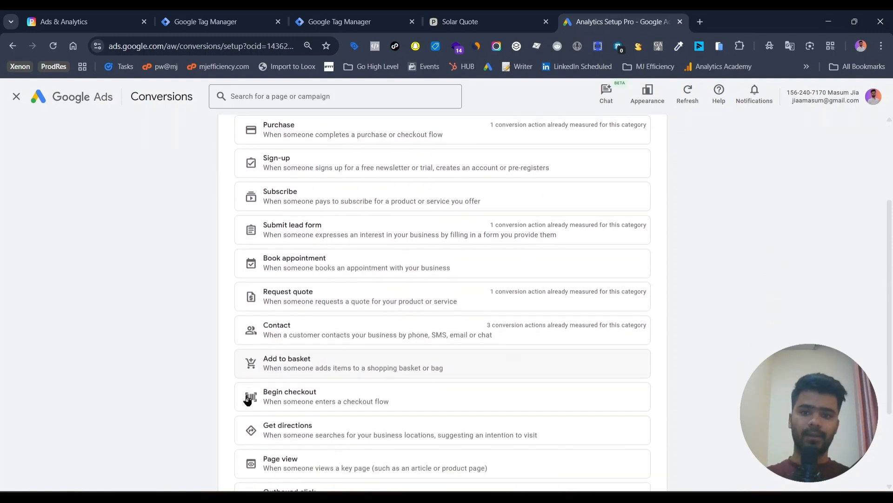
{"action": "scroll", "coordinate": [250, 146], "scroll_direction": "up", "scroll_amount": 1}
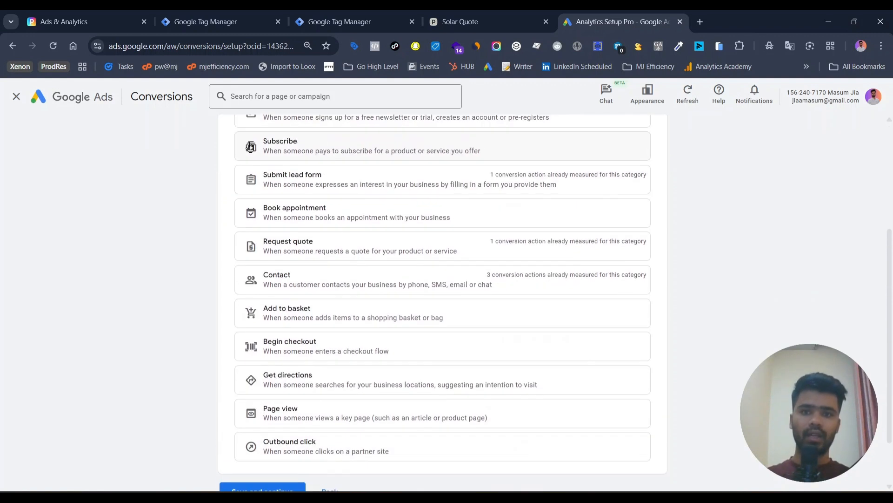
{"action": "left_click", "coordinate": [301, 262]}
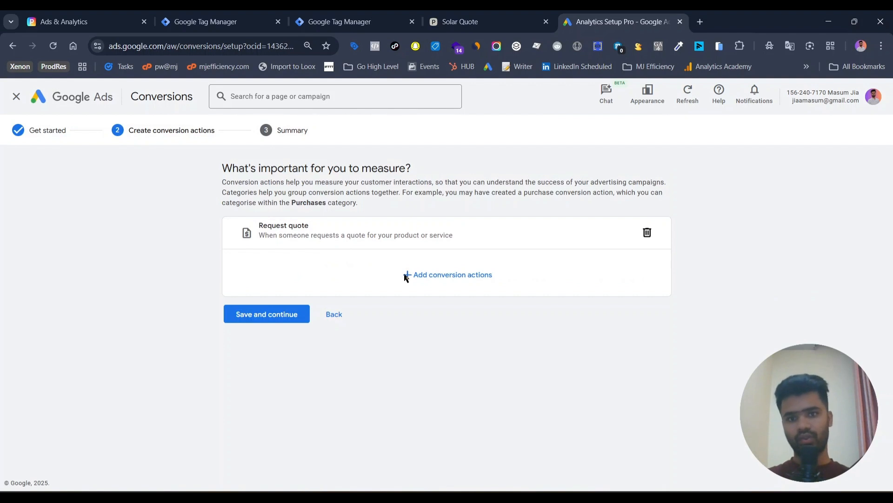
{"action": "left_click", "coordinate": [448, 278]}
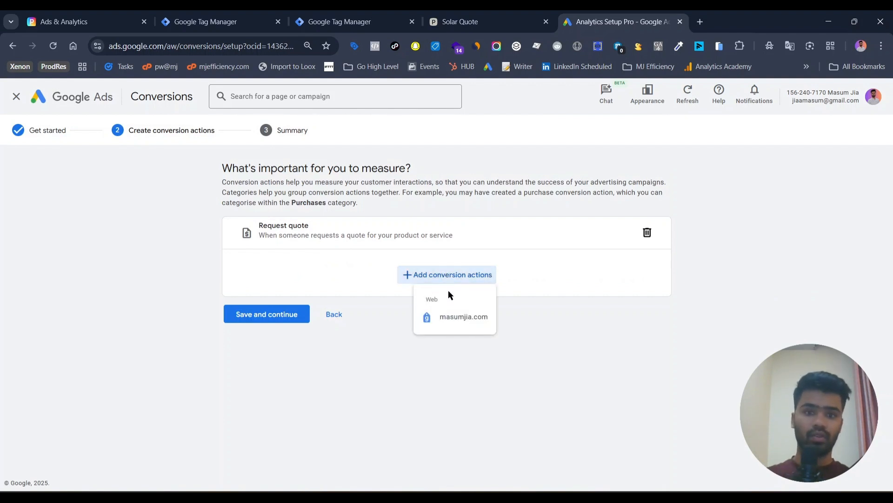
{"action": "left_click", "coordinate": [353, 278]}
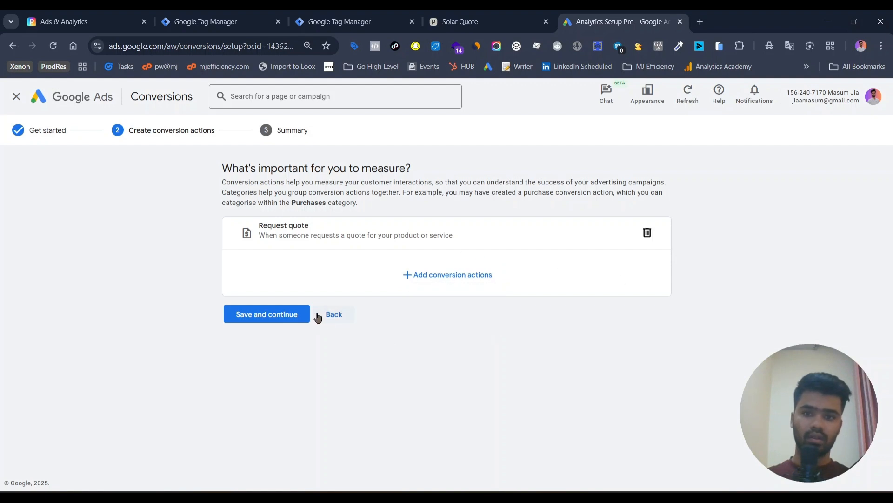
{"action": "left_click", "coordinate": [440, 279]}
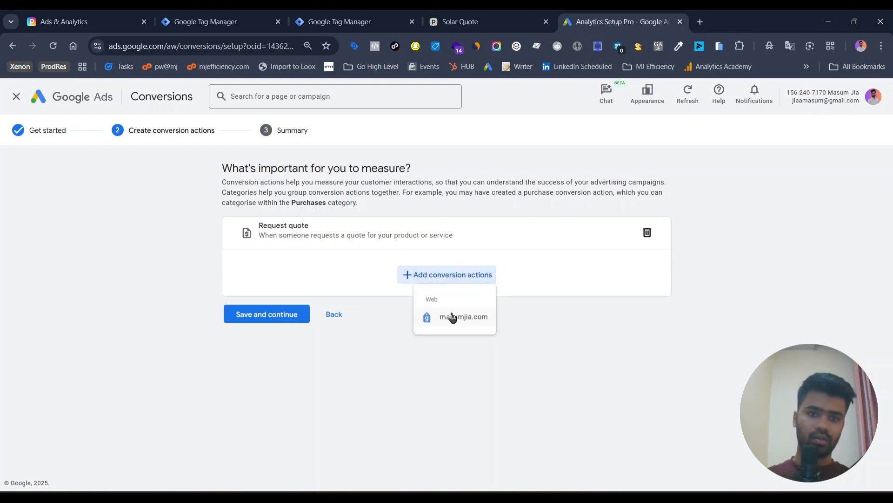
{"action": "left_click", "coordinate": [331, 293]}
{"action": "left_click", "coordinate": [334, 313]}
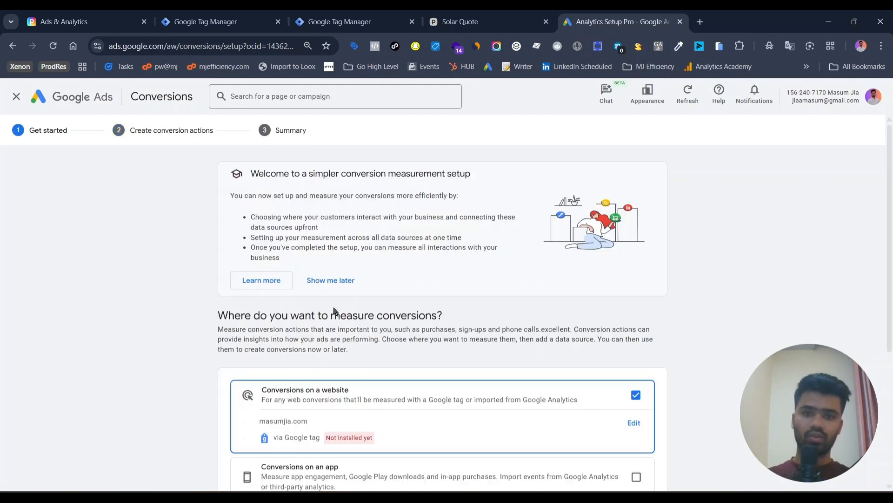
{"action": "scroll", "coordinate": [333, 311], "scroll_direction": "down", "scroll_amount": 5}
{"action": "scroll", "coordinate": [334, 307], "scroll_direction": "up", "scroll_amount": 5}
{"action": "scroll", "coordinate": [334, 310], "scroll_direction": "down", "scroll_amount": 5}
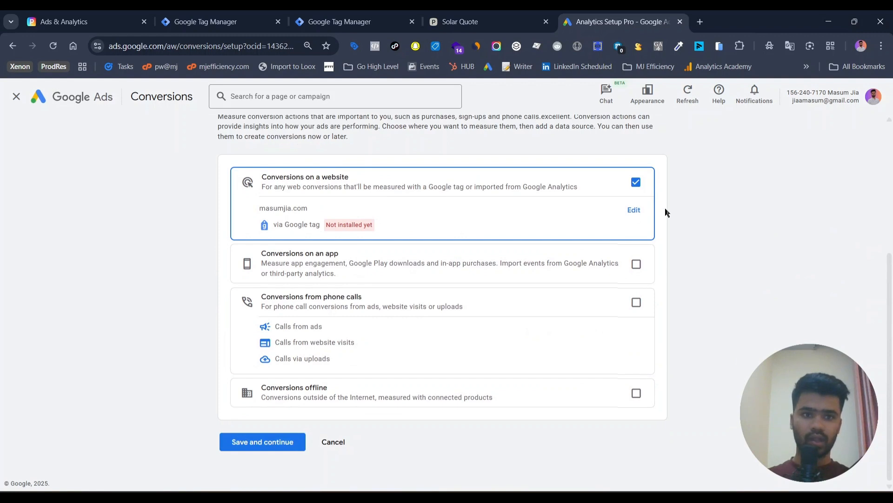
{"action": "left_click", "coordinate": [629, 216]}
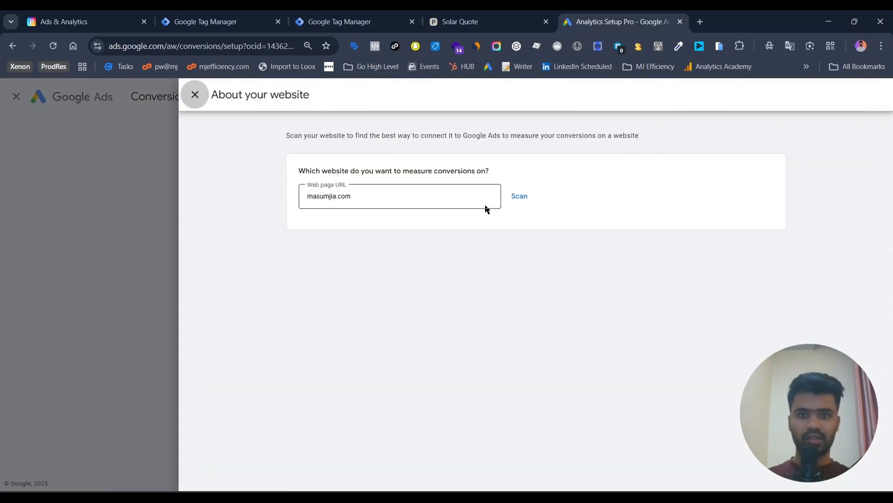
{"action": "left_click", "coordinate": [424, 195]}
{"action": "key", "text": "ctrl+a"}
{"action": "type", "text": "https://perspective.trackandoptimize.com/lead-solar-qu/"}
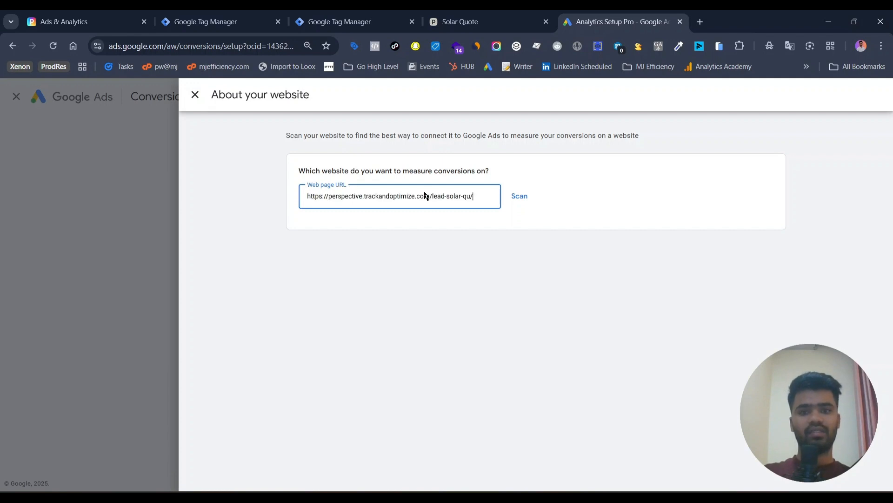
{"action": "left_click", "coordinate": [530, 200]}
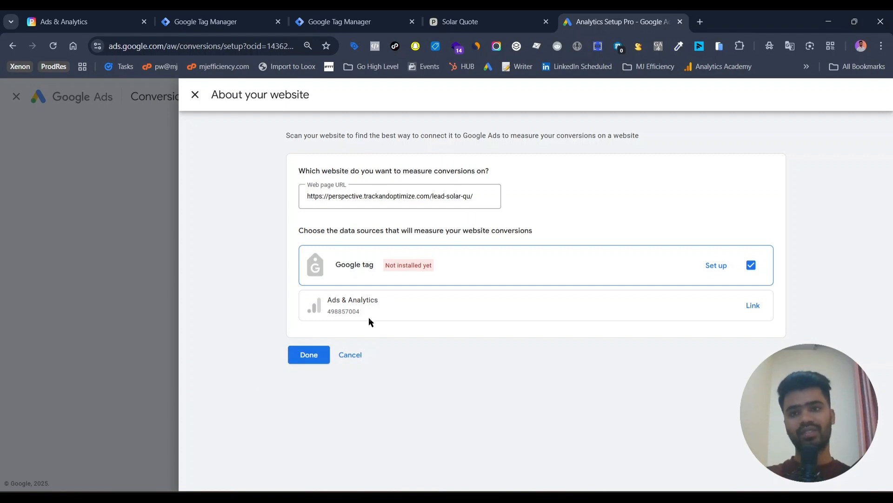
{"action": "left_click", "coordinate": [309, 355]}
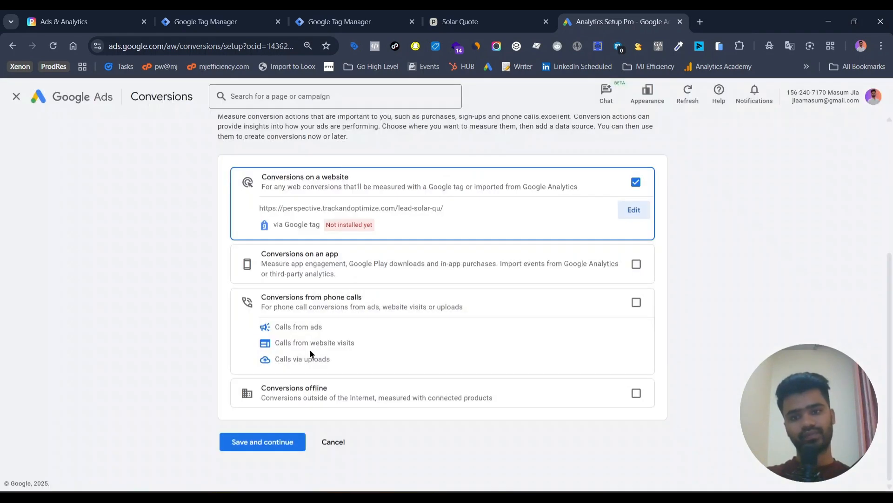
Choose the Request quote category and add an Analytics Setup Pro web conversion action set up manually using code
{"action": "left_click", "coordinate": [270, 442]}
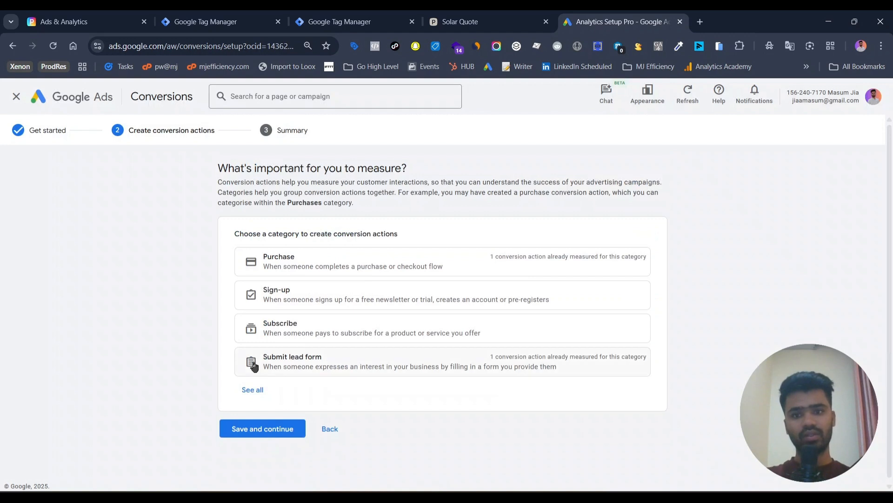
{"action": "left_click", "coordinate": [257, 391]}
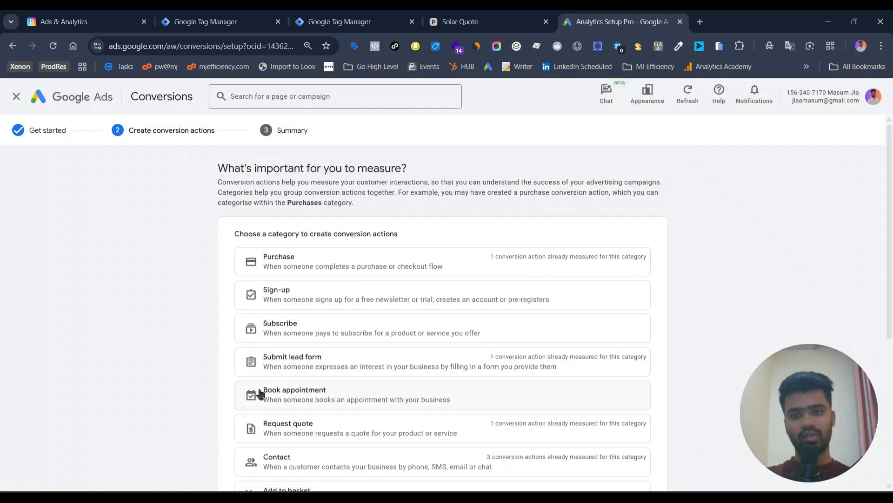
{"action": "left_click", "coordinate": [313, 431]}
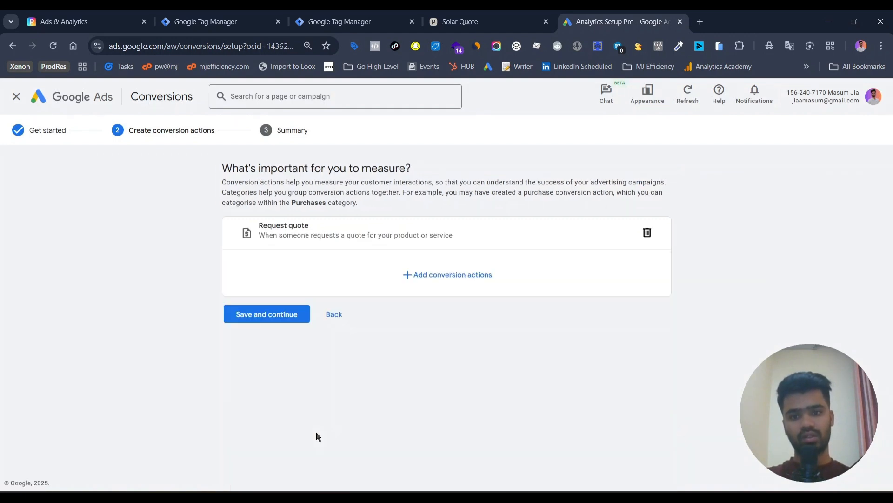
{"action": "left_click", "coordinate": [463, 278]}
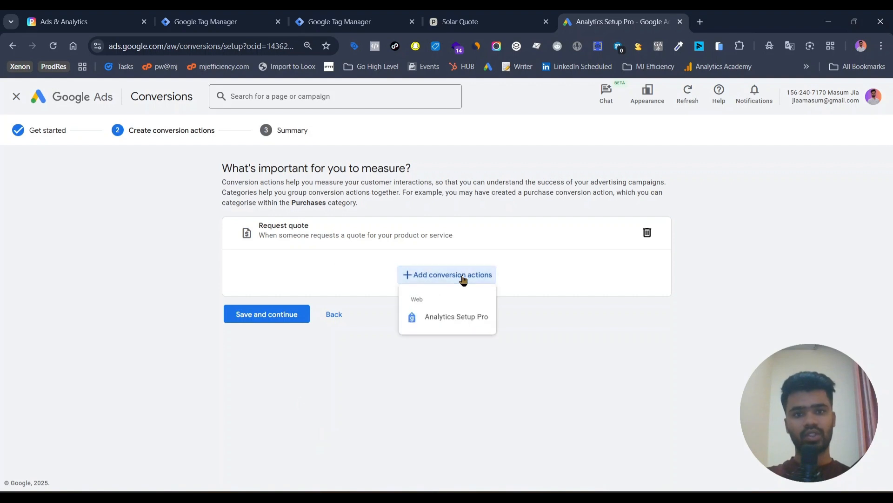
{"action": "left_click", "coordinate": [462, 318]}
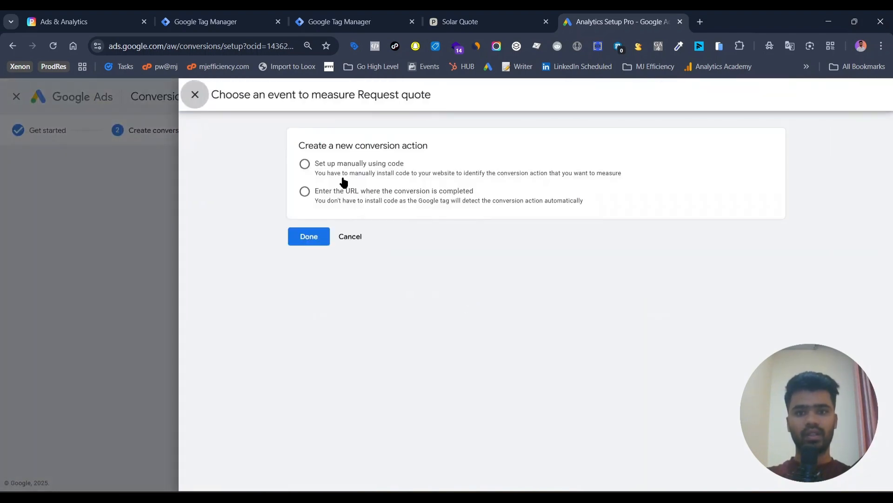
{"action": "left_click", "coordinate": [342, 178]}
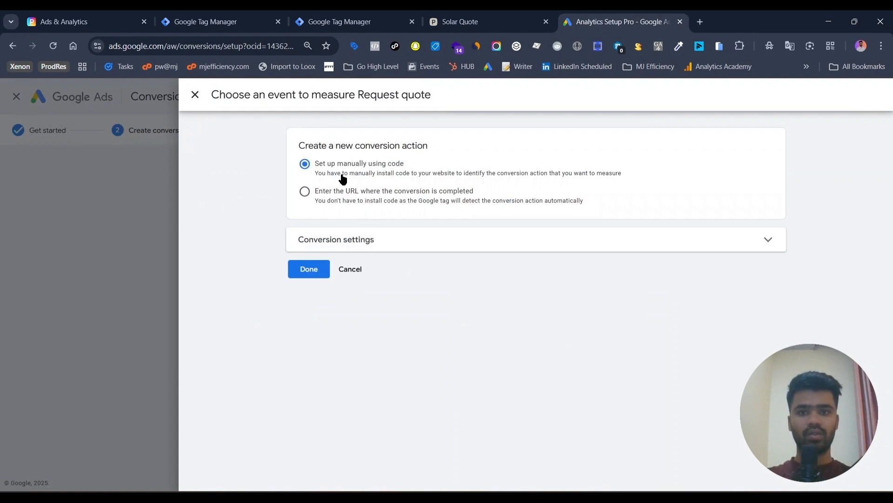
Expand the conversion settings and name the conversion "Request quote - Perspective"
{"action": "left_click", "coordinate": [352, 240]}
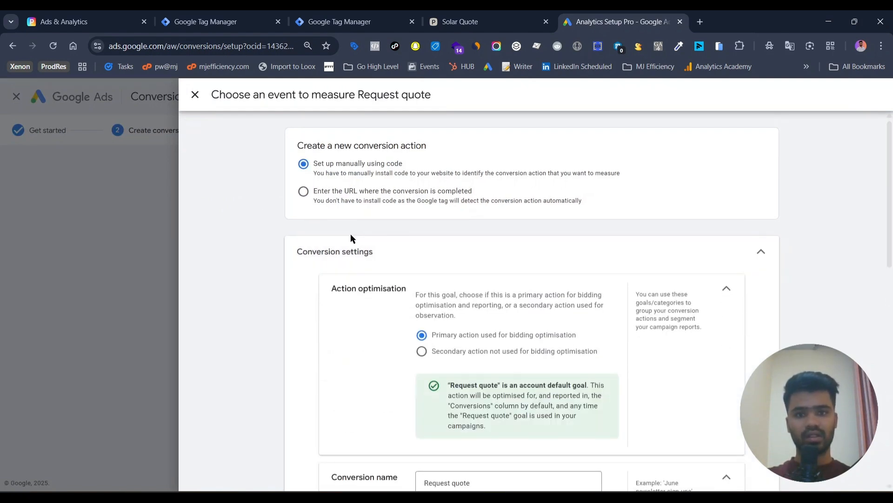
{"action": "scroll", "coordinate": [351, 237], "scroll_direction": "down", "scroll_amount": 3}
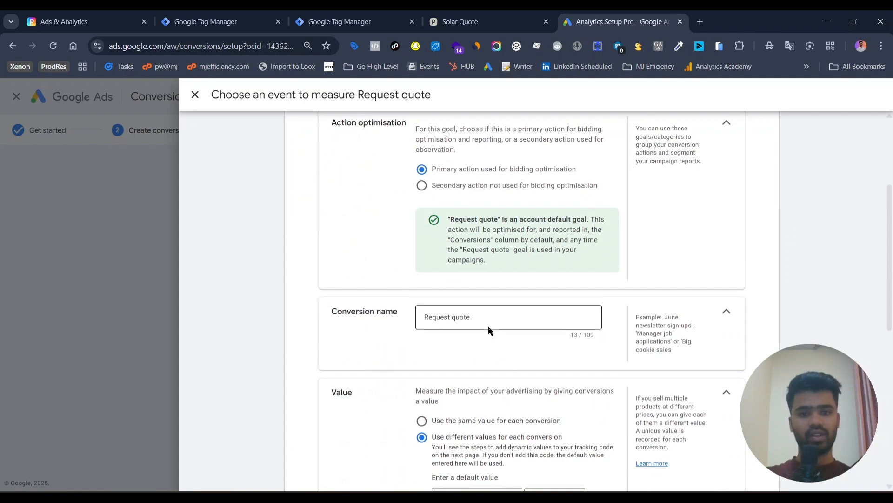
{"action": "left_click", "coordinate": [491, 315]}
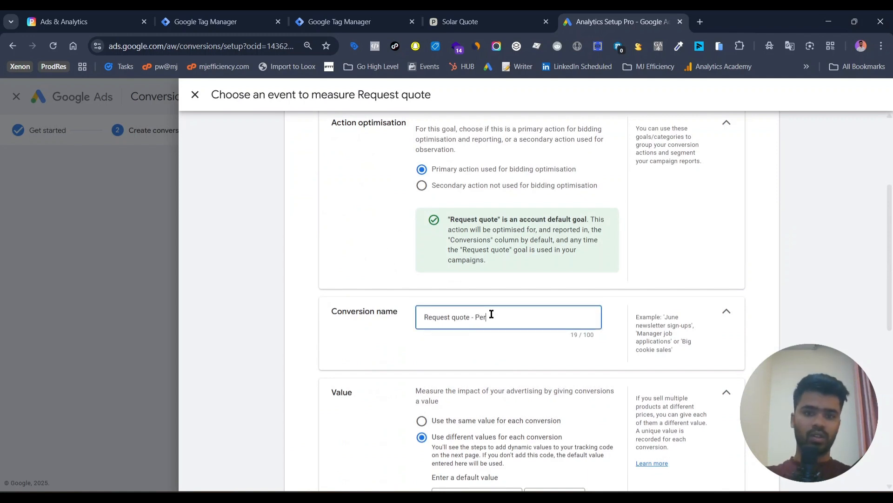
{"action": "type", "text": "- Perspective"}
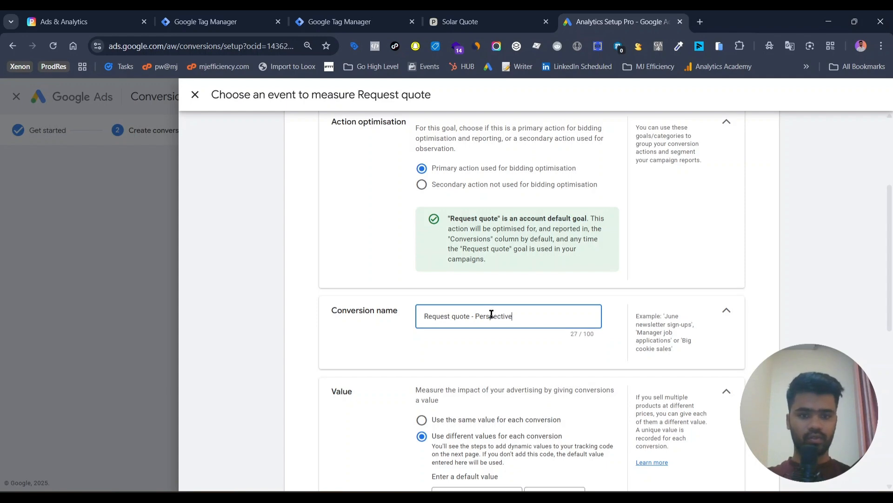
Choose not to use a value for this conversion action, then save it and continue to the setup summary
{"action": "scroll", "coordinate": [475, 307], "scroll_direction": "down", "scroll_amount": 4}
{"action": "left_click", "coordinate": [441, 288]}
{"action": "scroll", "coordinate": [440, 288], "scroll_direction": "down", "scroll_amount": 2}
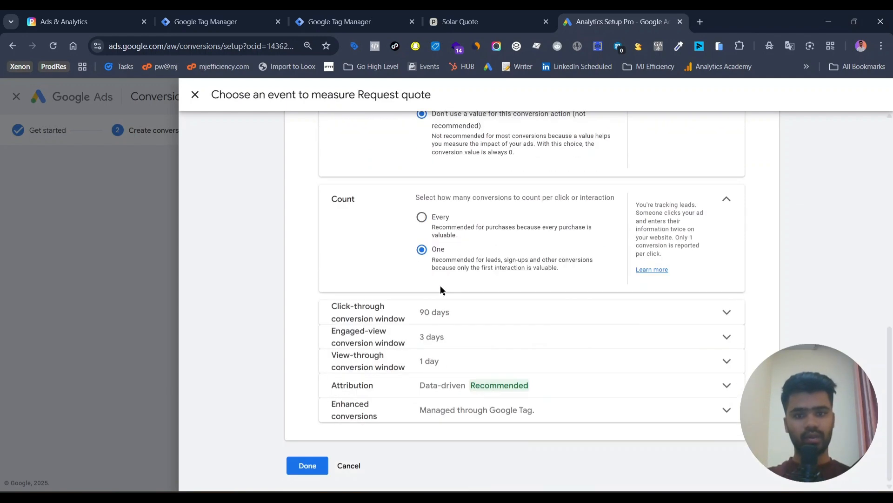
{"action": "left_click", "coordinate": [299, 462]}
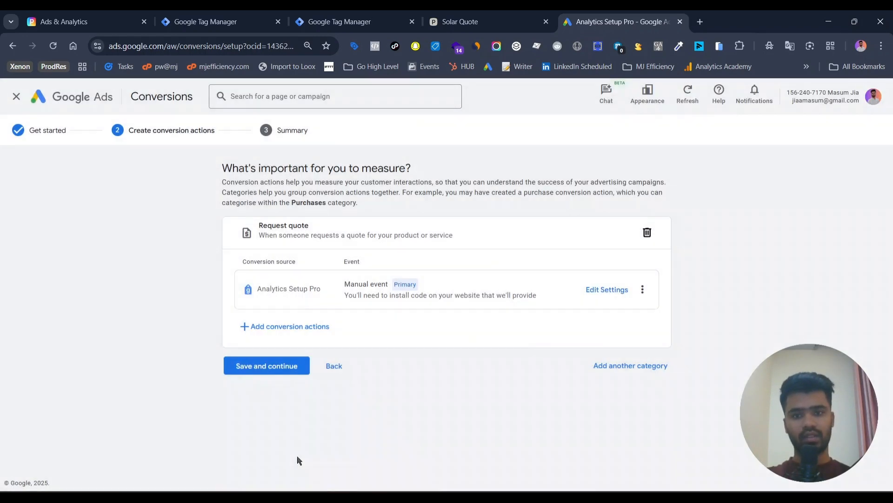
{"action": "left_click", "coordinate": [260, 376]}
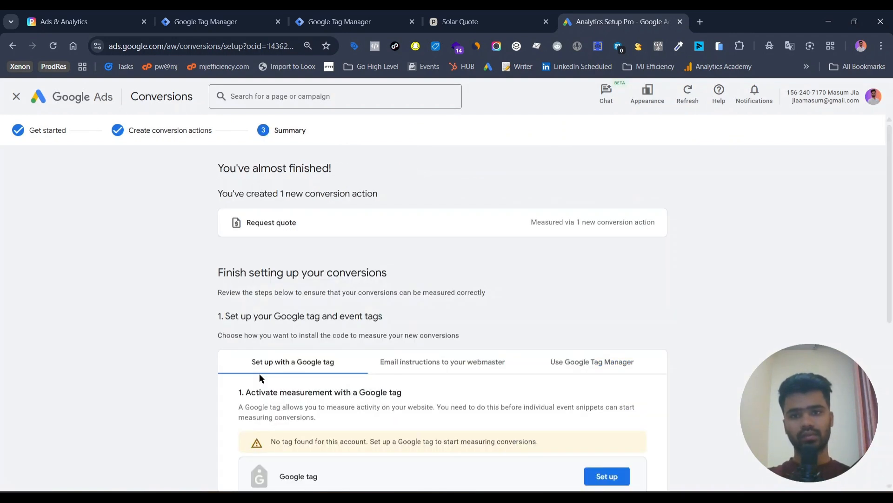
Show the Google Tag Manager installation details for the new Request quote conversion
{"action": "scroll", "coordinate": [261, 378], "scroll_direction": "down", "scroll_amount": 6}
{"action": "scroll", "coordinate": [554, 174], "scroll_direction": "up", "scroll_amount": 3}
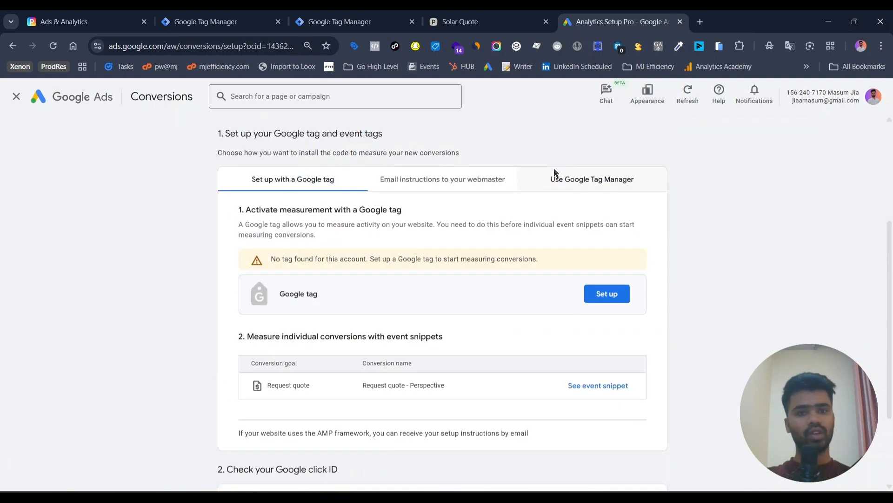
{"action": "left_click", "coordinate": [579, 180]}
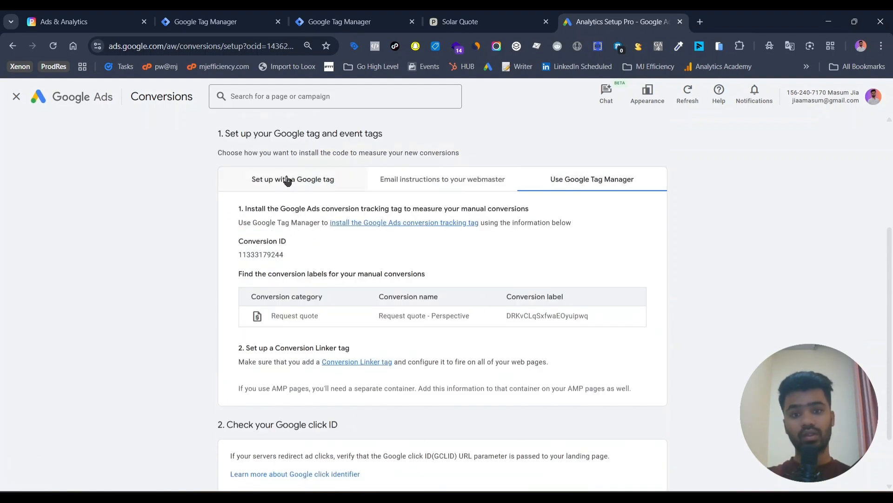
{"action": "scroll", "coordinate": [473, 286], "scroll_direction": "down", "scroll_amount": 1}
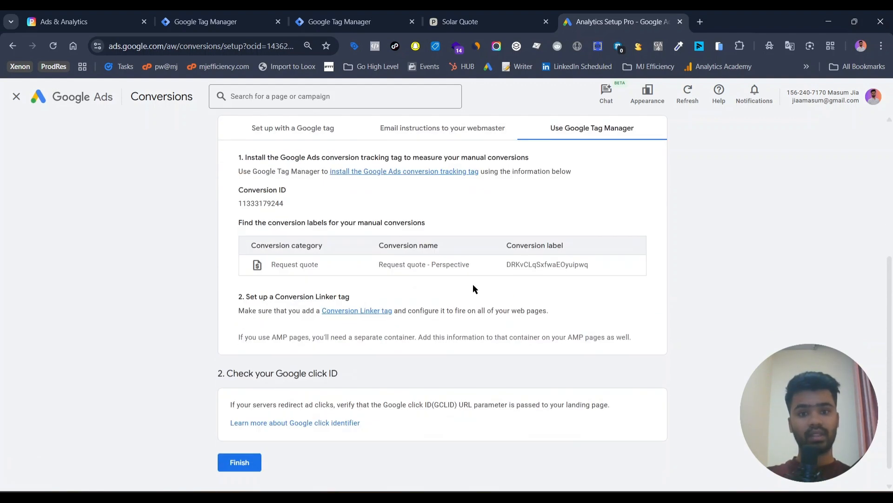
{"action": "double_click", "coordinate": [540, 263]}
{"action": "scroll", "coordinate": [246, 212], "scroll_direction": "up", "scroll_amount": 2}
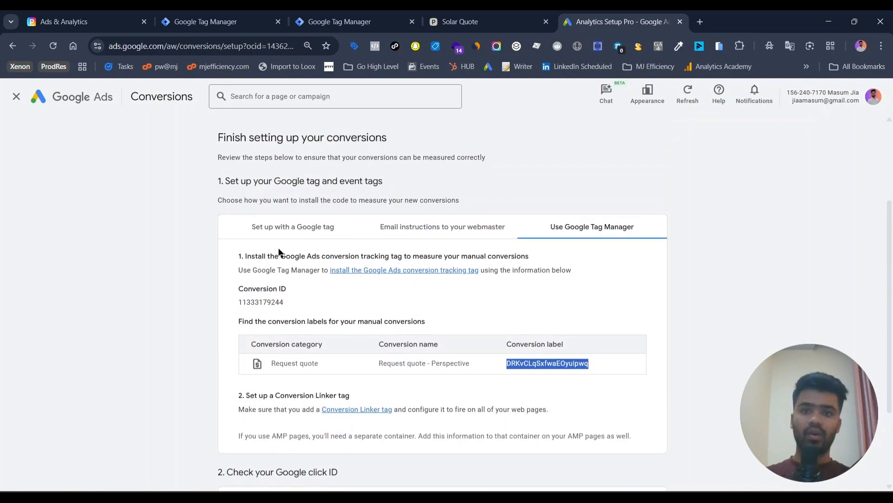
{"action": "left_click", "coordinate": [267, 228]}
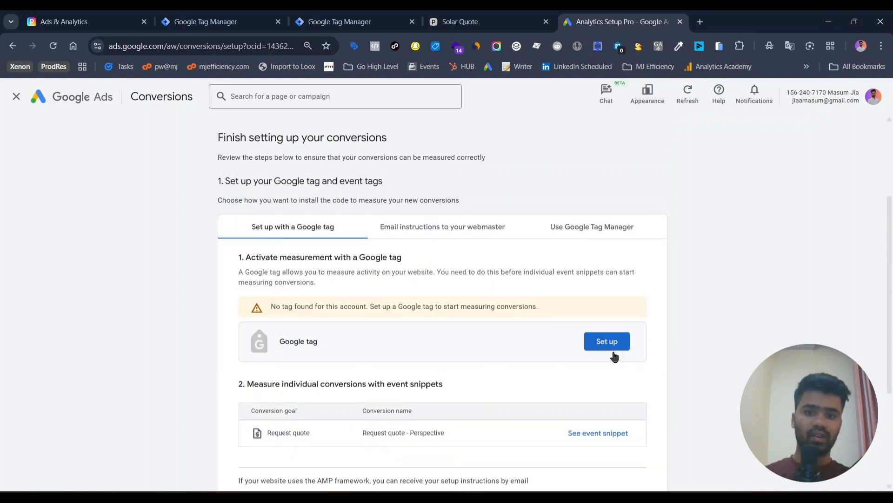
{"action": "left_click", "coordinate": [612, 349]}
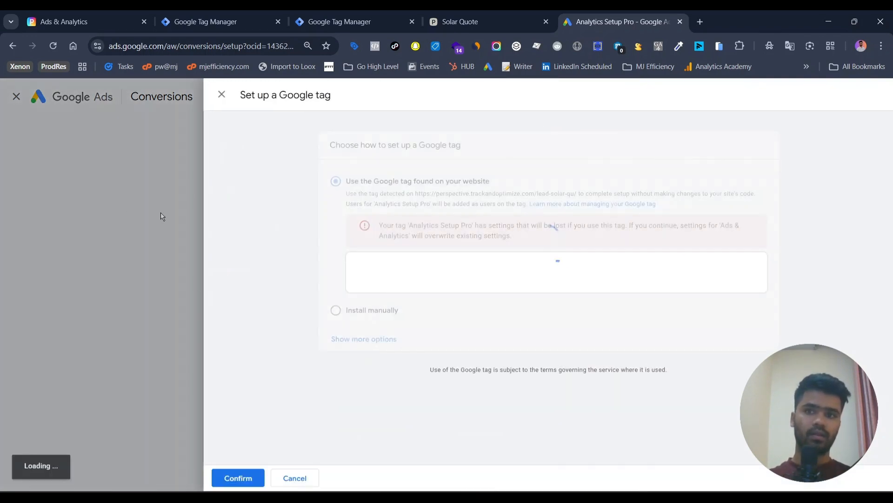
{"action": "left_click", "coordinate": [222, 89]}
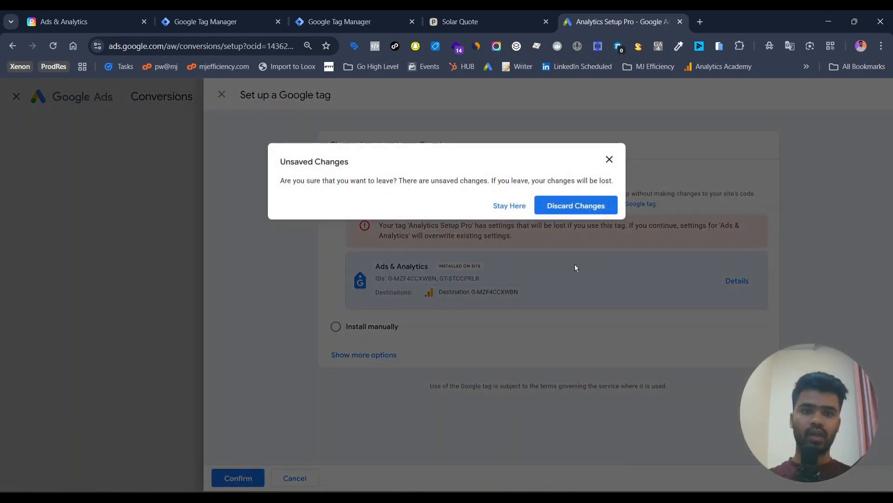
{"action": "left_click", "coordinate": [563, 206]}
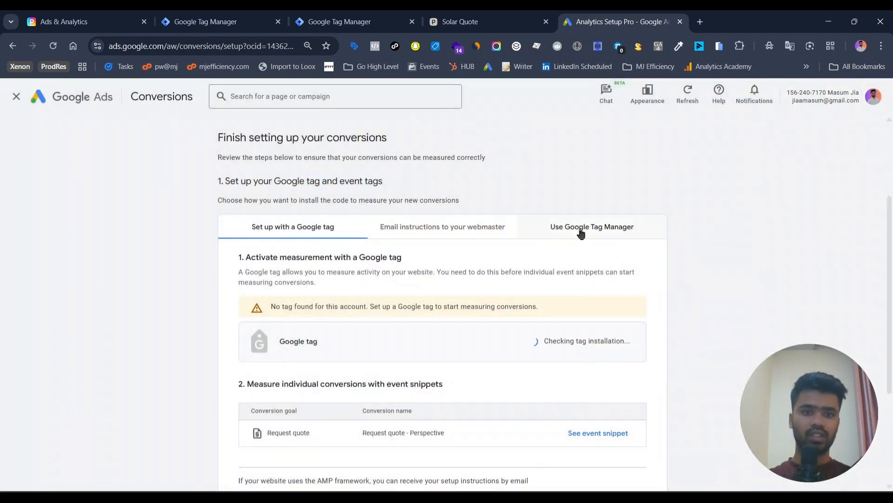
{"action": "left_click", "coordinate": [580, 228]}
{"action": "scroll", "coordinate": [579, 228], "scroll_direction": "down", "scroll_amount": 2}
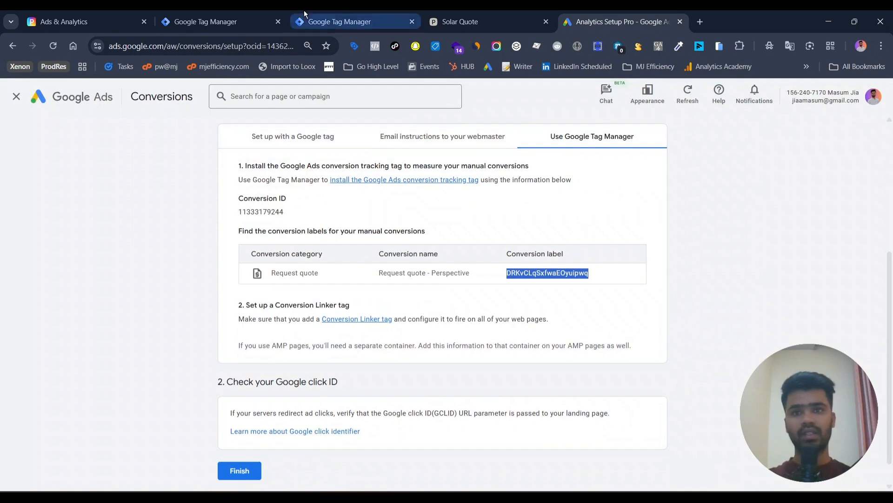
Switch to Google Tag Manager and start a new tag of the Google Ads Conversion Tracking type
{"action": "left_click", "coordinate": [211, 11]}
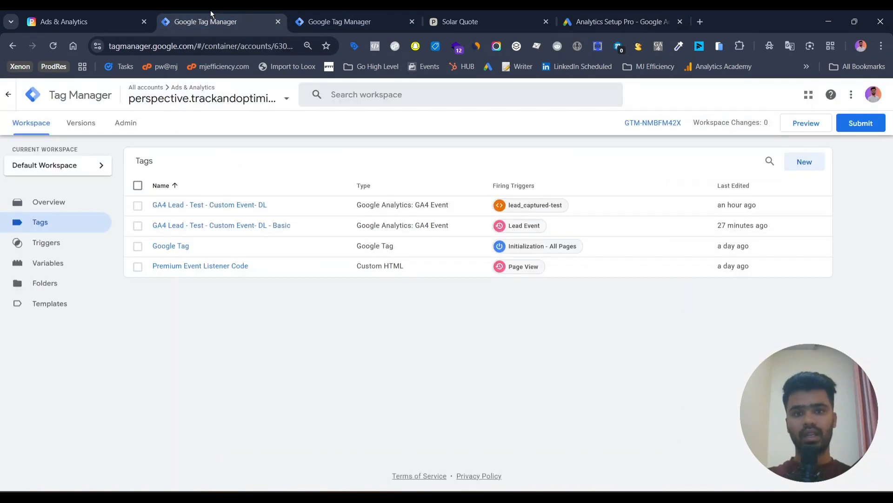
{"action": "left_click", "coordinate": [803, 163]}
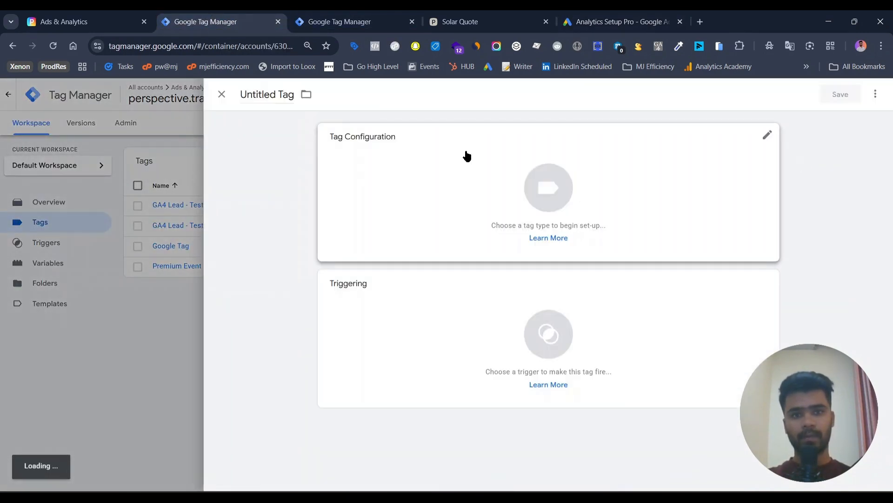
{"action": "left_click", "coordinate": [466, 154]}
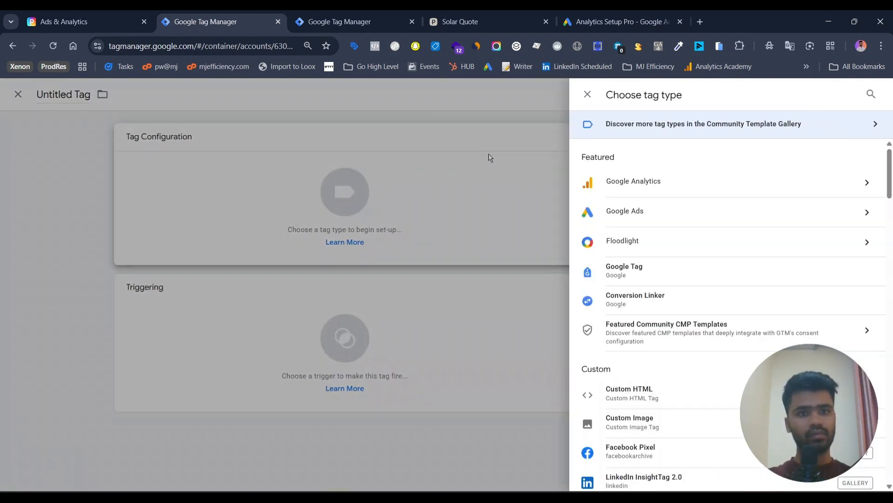
{"action": "left_click", "coordinate": [658, 186]}
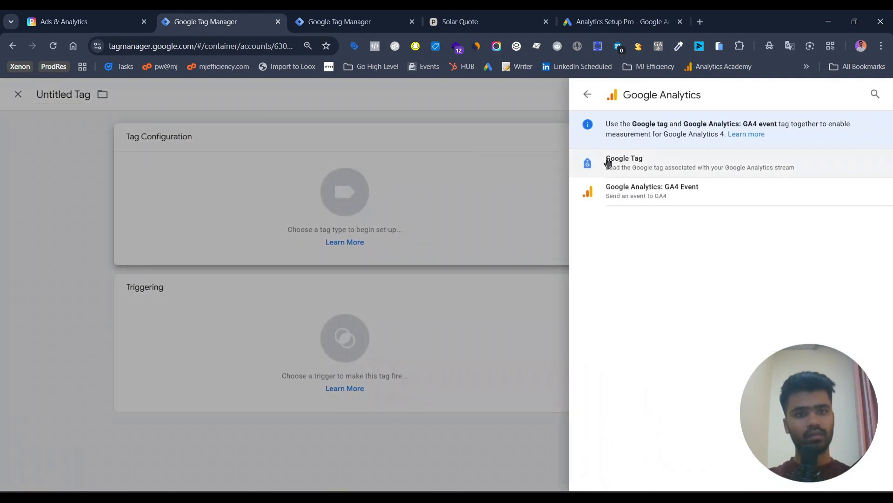
{"action": "left_click", "coordinate": [586, 97]}
{"action": "left_click", "coordinate": [626, 214]}
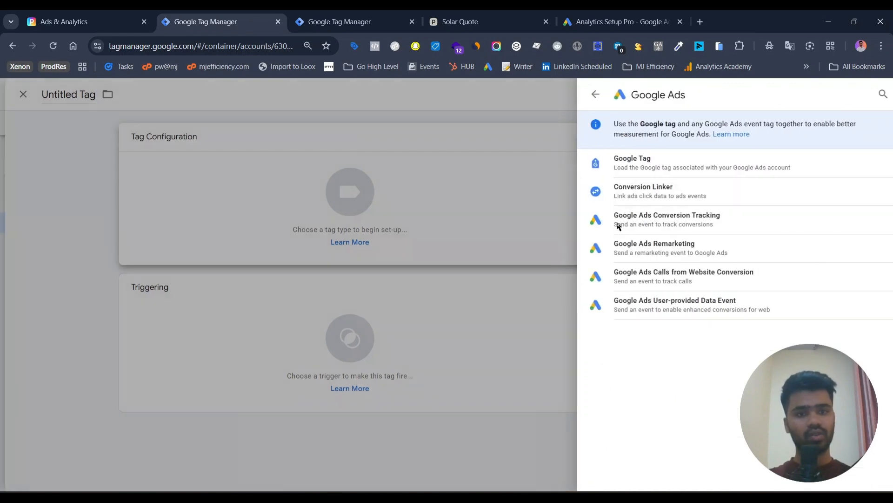
{"action": "left_click", "coordinate": [619, 226]}
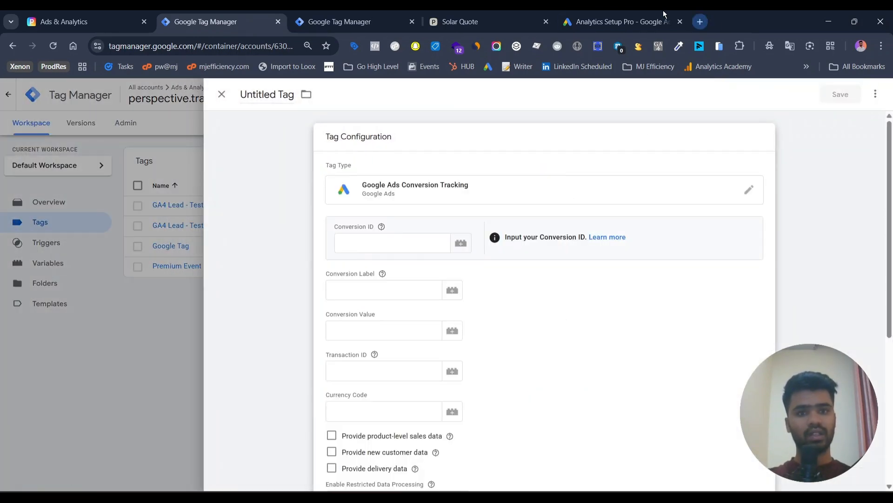
Copy the conversion ID from the Google Ads setup summary into the new tag's Conversion ID
{"action": "left_click", "coordinate": [641, 10]}
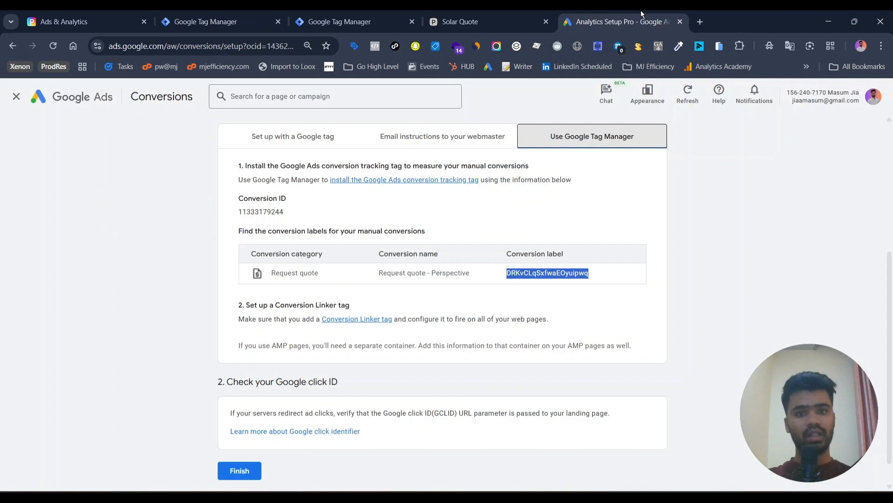
{"action": "double_click", "coordinate": [267, 211]}
{"action": "key", "text": "ctrl+c"}
{"action": "left_click", "coordinate": [225, 18]}
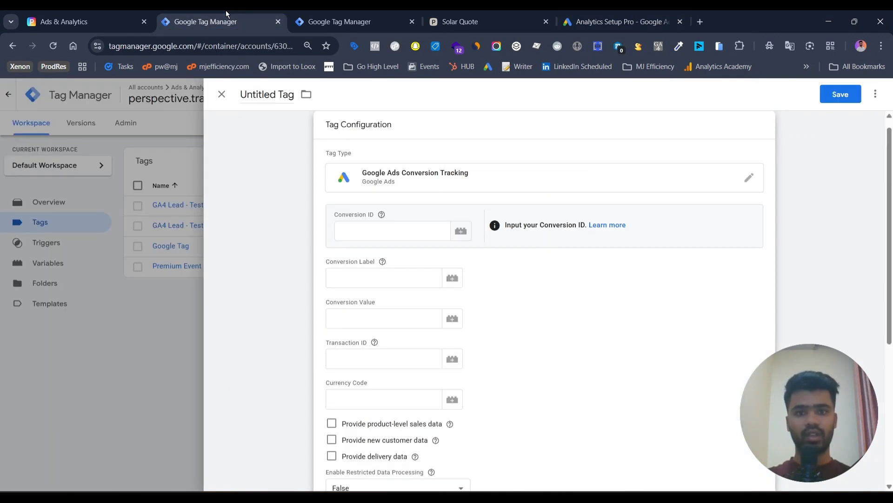
{"action": "left_click", "coordinate": [383, 239]}
{"action": "key", "text": "ctrl+v"}
{"action": "left_click", "coordinate": [390, 268]}
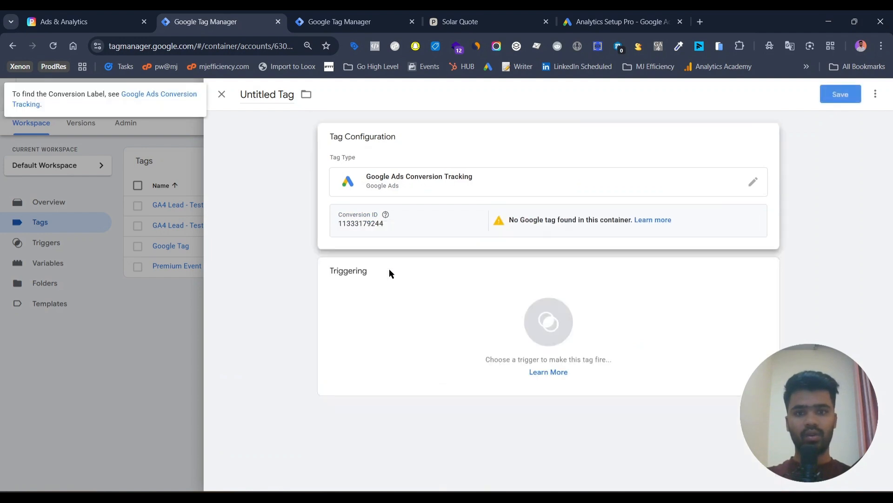
{"action": "left_click", "coordinate": [458, 241]}
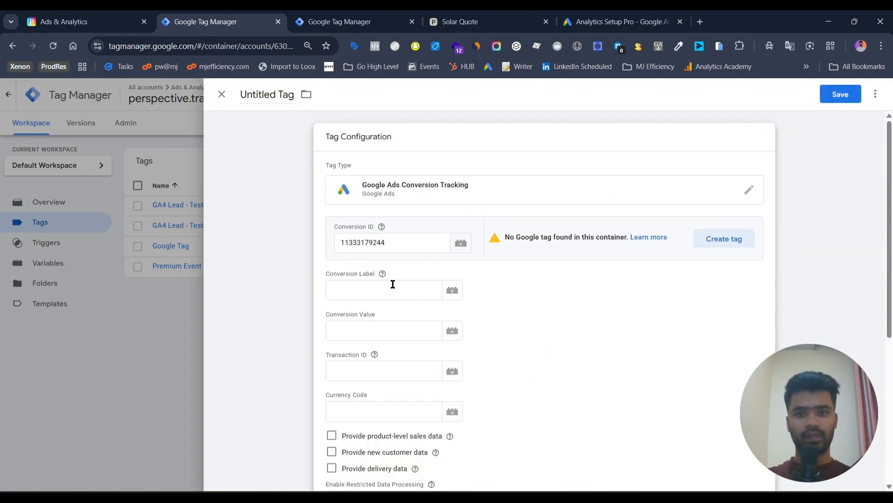
Copy the Request quote - Perspective conversion label from Google Ads into the tag's Conversion Label
{"action": "left_click", "coordinate": [393, 283]}
{"action": "left_click", "coordinate": [637, 14]}
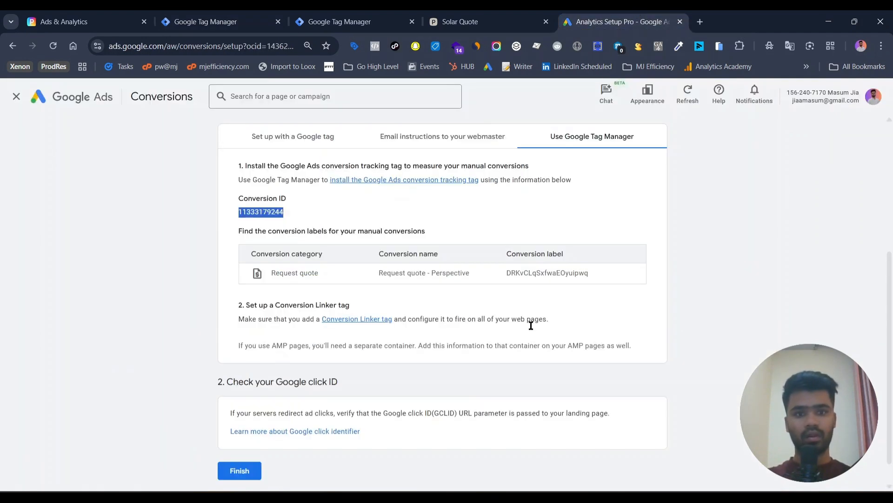
{"action": "double_click", "coordinate": [531, 273]}
{"action": "left_click", "coordinate": [252, 15]}
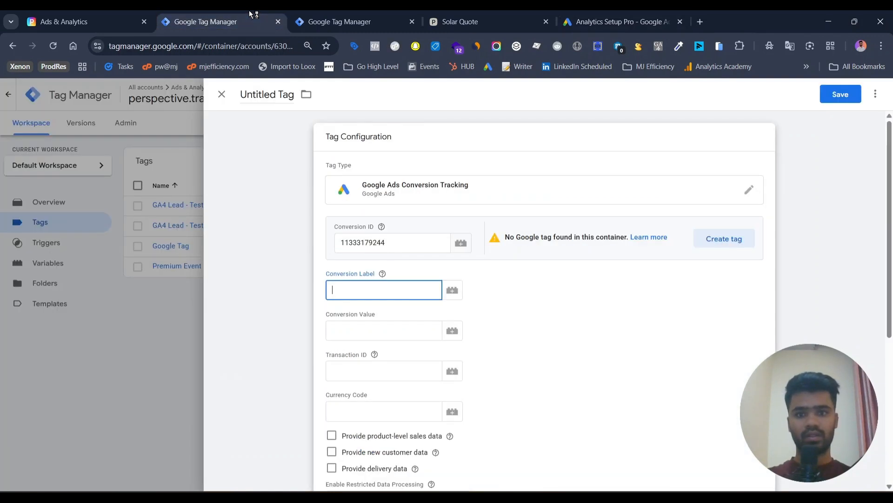
{"action": "type", "text": "DRKvCLqSxfwaEOyuipwq"}
{"action": "left_click", "coordinate": [568, 328]}
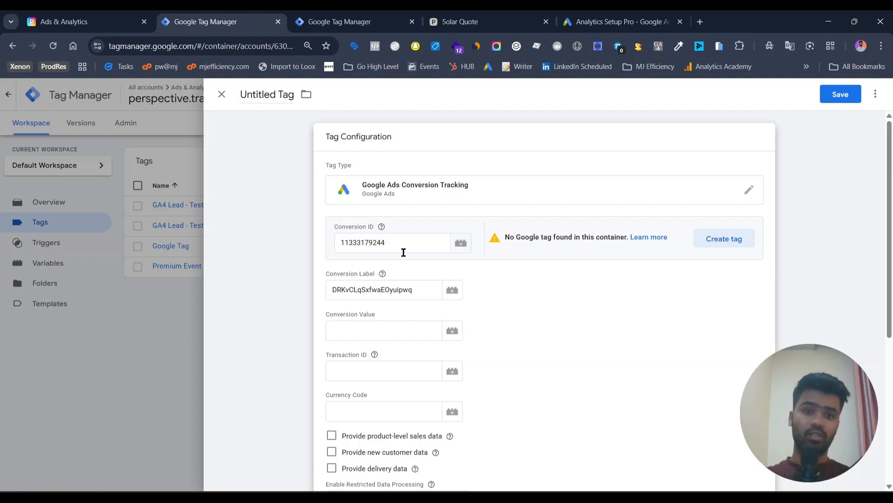
Create and save the missing Google tag for this conversion ID, firing on Initialization - All Pages
{"action": "left_click", "coordinate": [726, 240]}
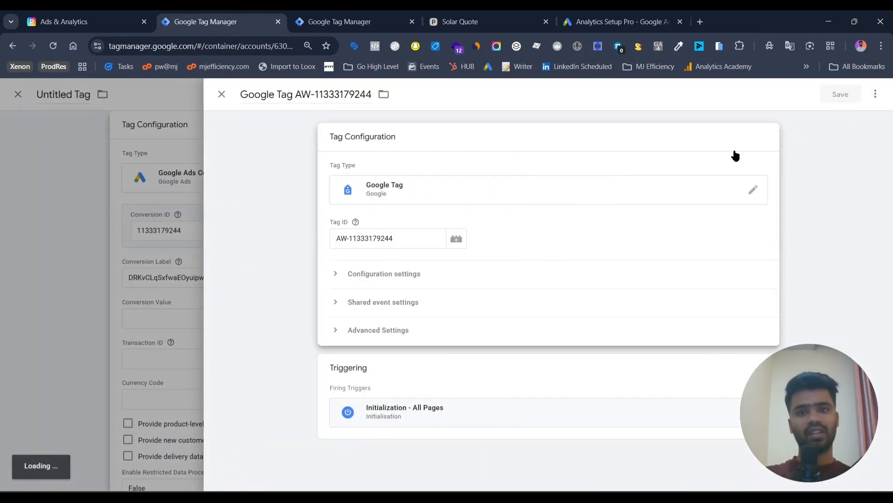
{"action": "left_click", "coordinate": [837, 93]}
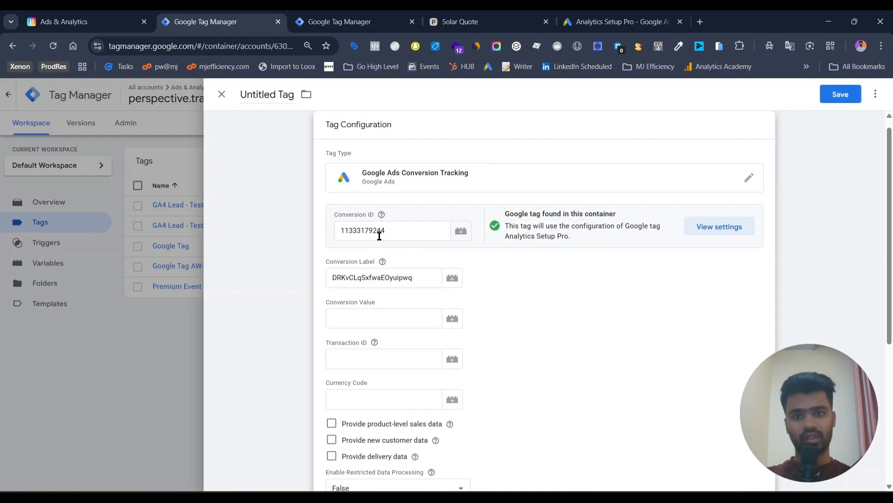
{"action": "scroll", "coordinate": [379, 235], "scroll_direction": "down", "scroll_amount": 5}
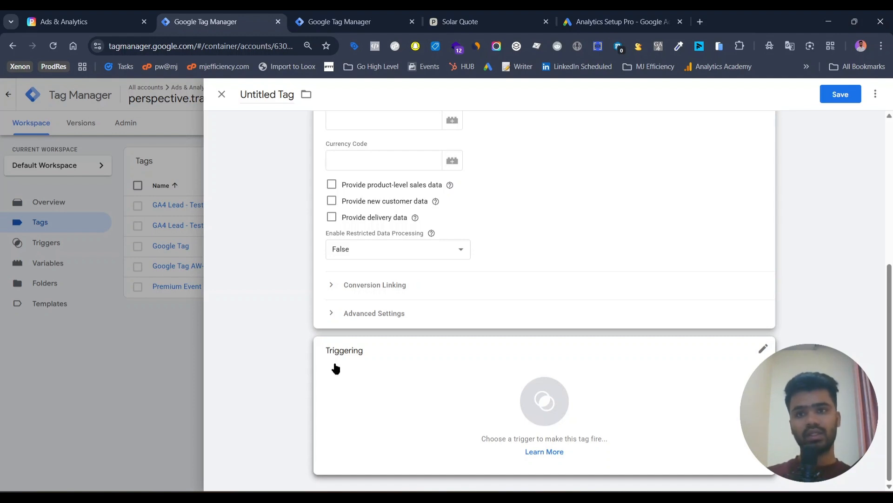
Switch to the Perspective funnel and copy the URL of its Thank you result page
{"action": "left_click", "coordinate": [113, 12]}
{"action": "scroll", "coordinate": [104, 344], "scroll_direction": "down", "scroll_amount": 4}
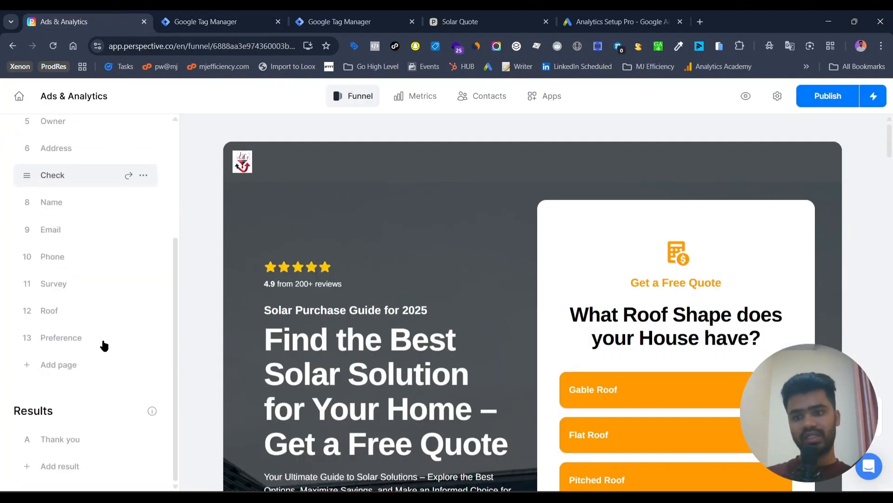
{"action": "left_click", "coordinate": [143, 440]}
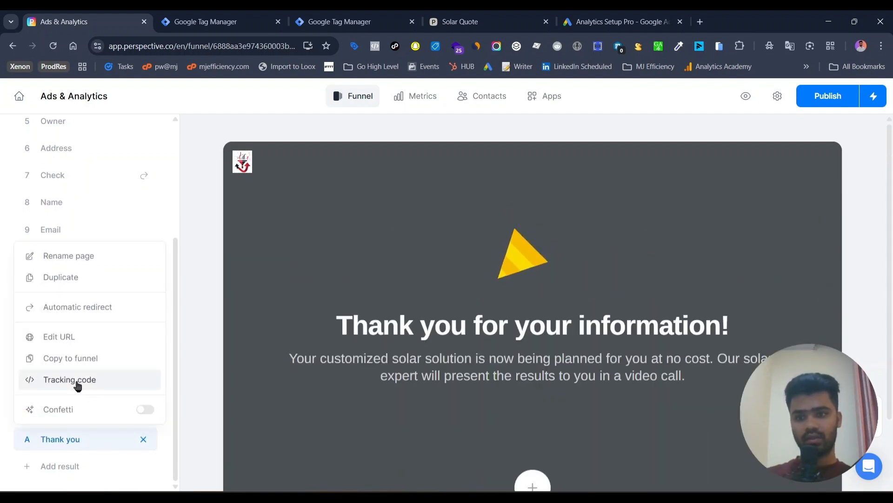
{"action": "left_click", "coordinate": [55, 344]}
{"action": "left_click", "coordinate": [567, 304]}
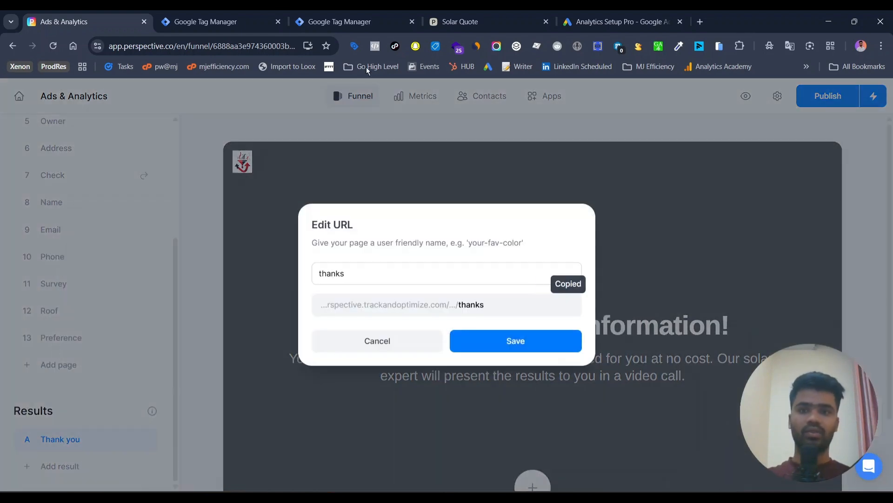
Back in Google Tag Manager, create a History Change trigger for the conversion tag, limited to Some History Changes
{"action": "left_click", "coordinate": [267, 10]}
{"action": "left_click", "coordinate": [523, 414]}
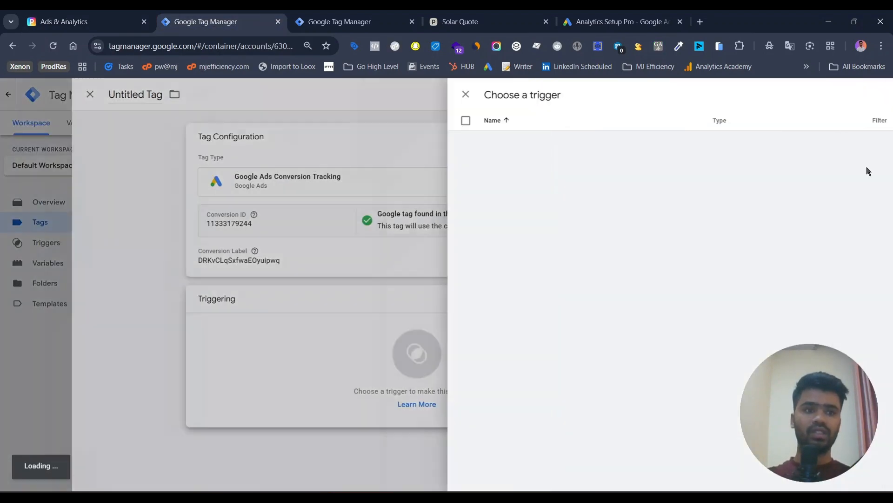
{"action": "left_click", "coordinate": [872, 94]}
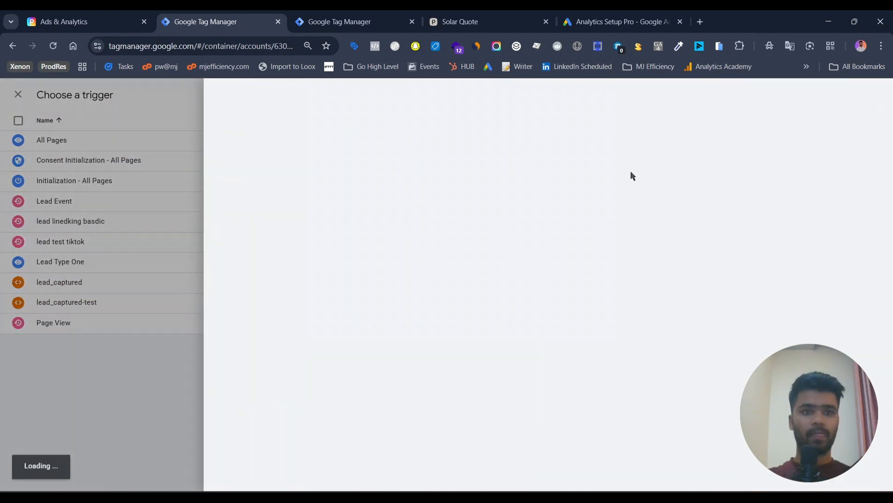
{"action": "left_click", "coordinate": [632, 177]}
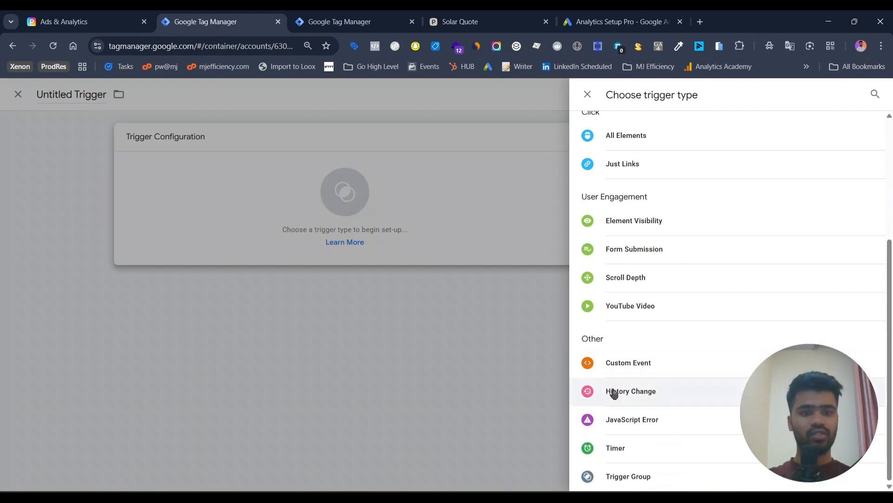
{"action": "left_click", "coordinate": [615, 393]}
{"action": "left_click", "coordinate": [426, 238]}
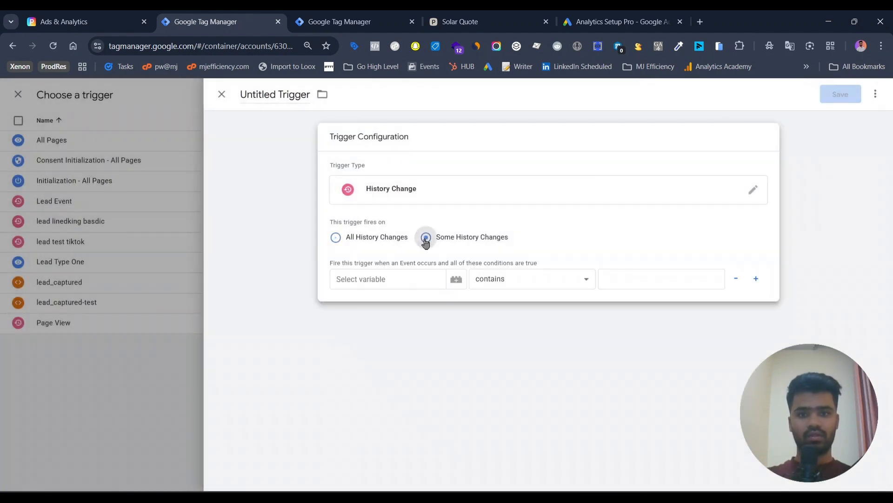
Set the trigger condition to Page URL contains perspective.trackandoptimize.com/lead-solar-qu/thanks
{"action": "left_click", "coordinate": [386, 279]}
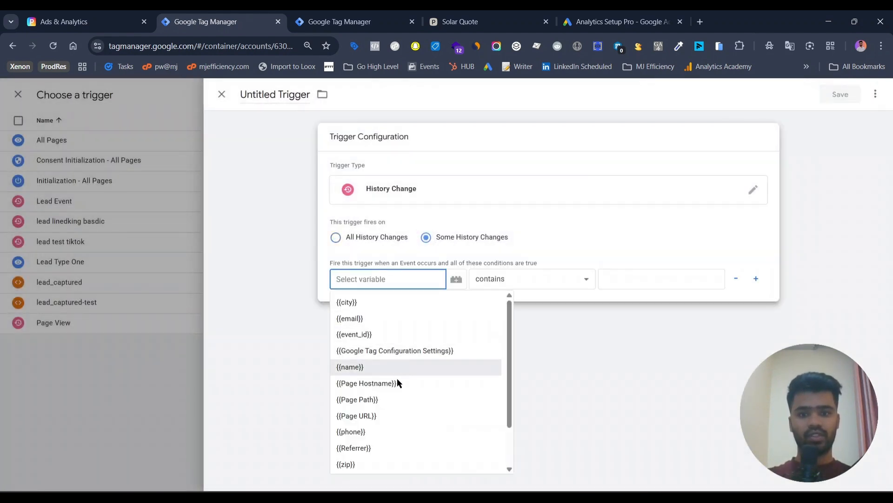
{"action": "left_click", "coordinate": [406, 419]}
{"action": "left_click", "coordinate": [629, 276]}
{"action": "key", "text": "ctrl+v"}
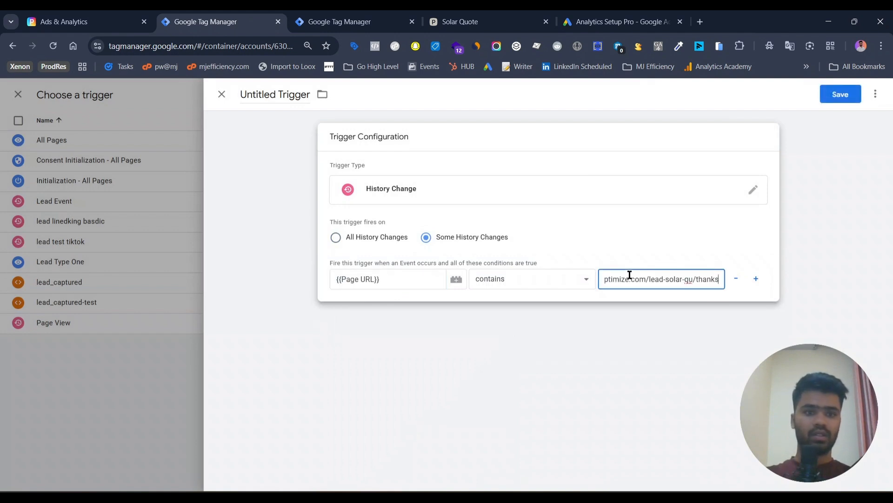
Save the new trigger under the name "google ads lead"
{"action": "left_click", "coordinate": [839, 101]}
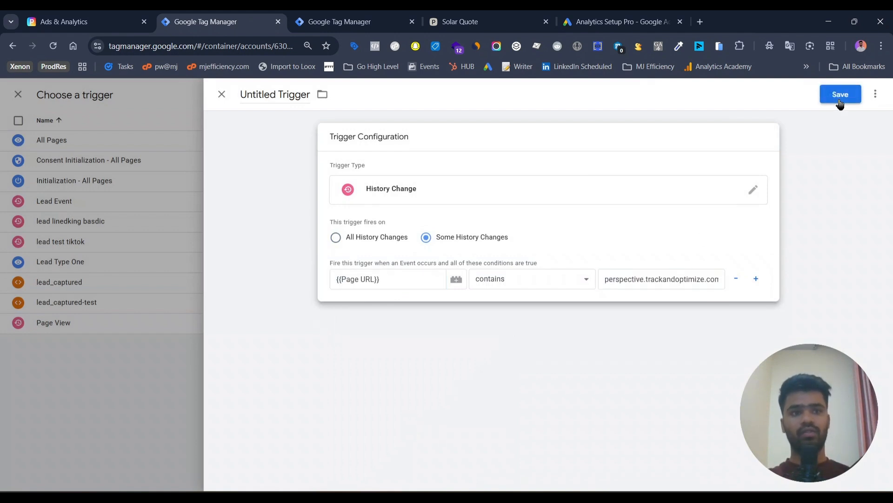
{"action": "type", "text": "google ads lead"}
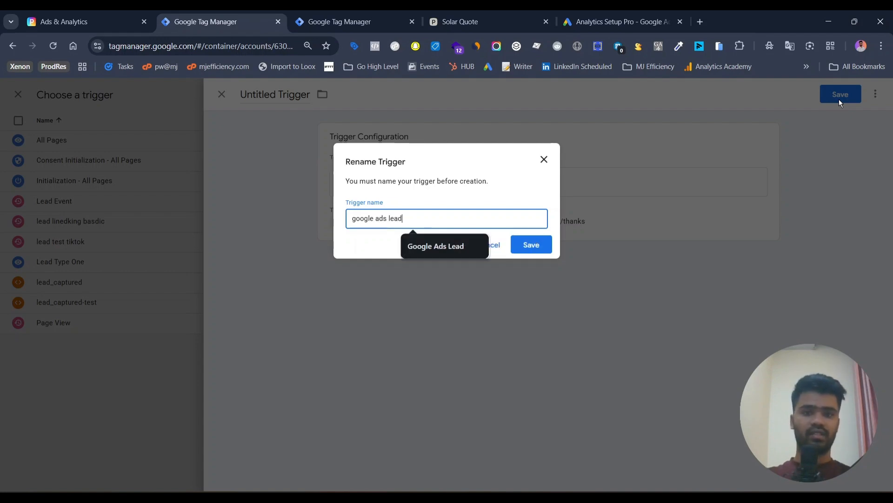
{"action": "key", "text": "Return"}
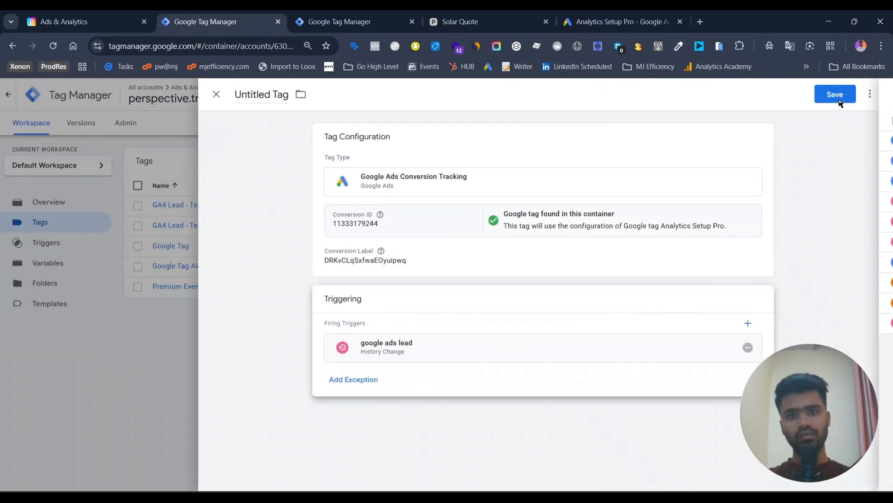
Save the new conversion tag under the name "Google Ads Conversion Tracking - Basic"
{"action": "left_click", "coordinate": [835, 95]}
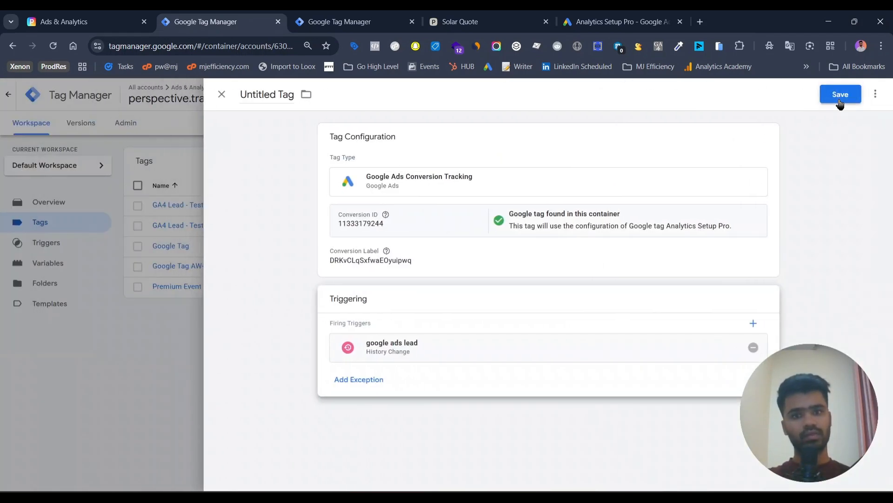
{"action": "key", "text": "End"}
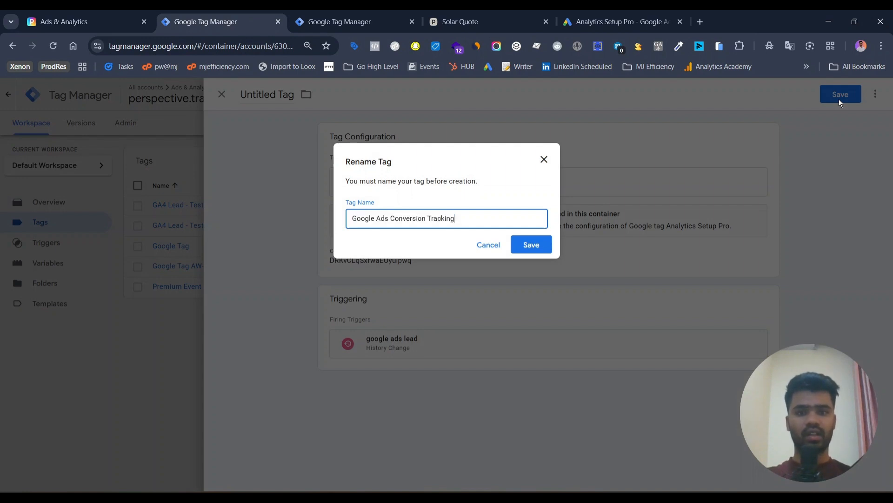
{"action": "type", "text": "- Basic"}
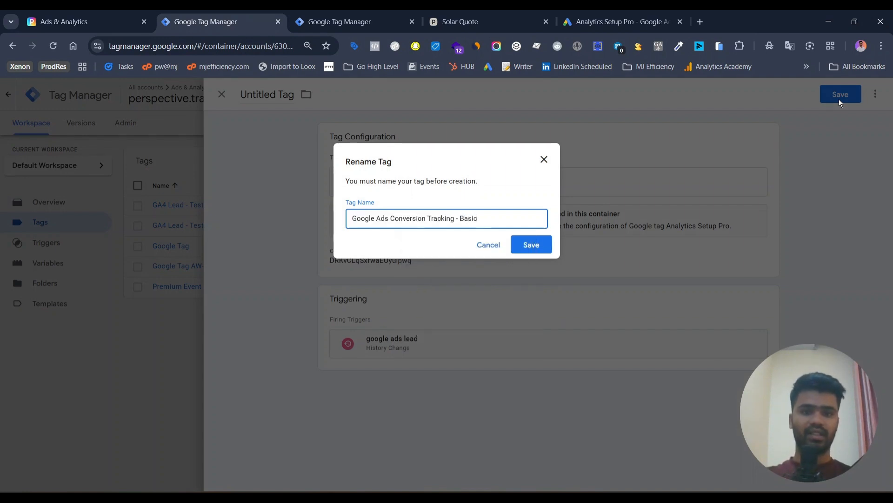
{"action": "key", "text": "Return"}
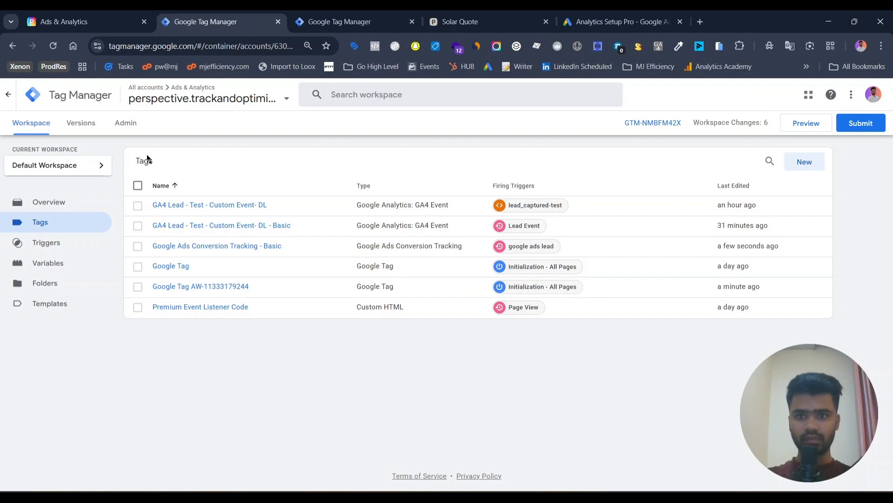
{"action": "left_click", "coordinate": [184, 287]}
{"action": "left_click", "coordinate": [133, 225]}
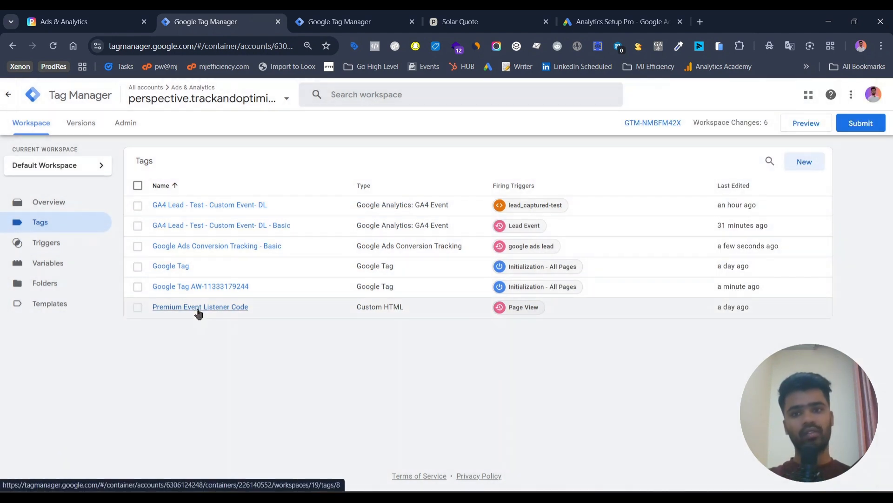
{"action": "left_click", "coordinate": [236, 287]}
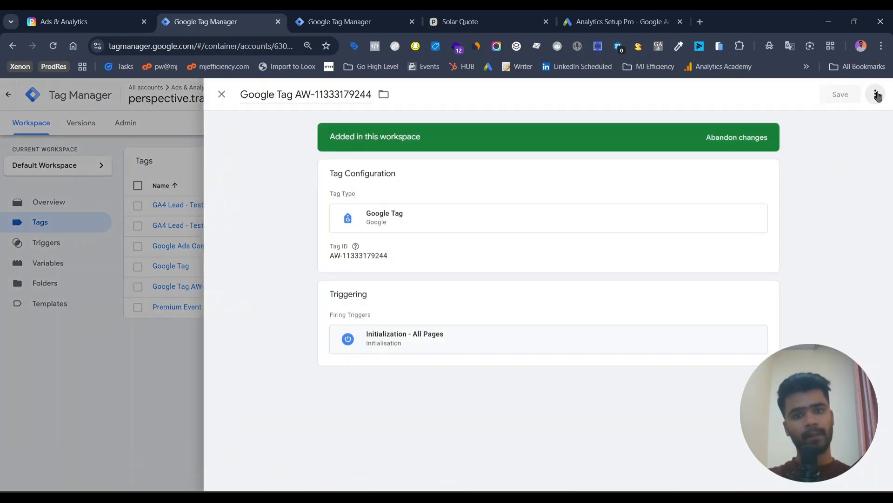
{"action": "left_click", "coordinate": [877, 95]}
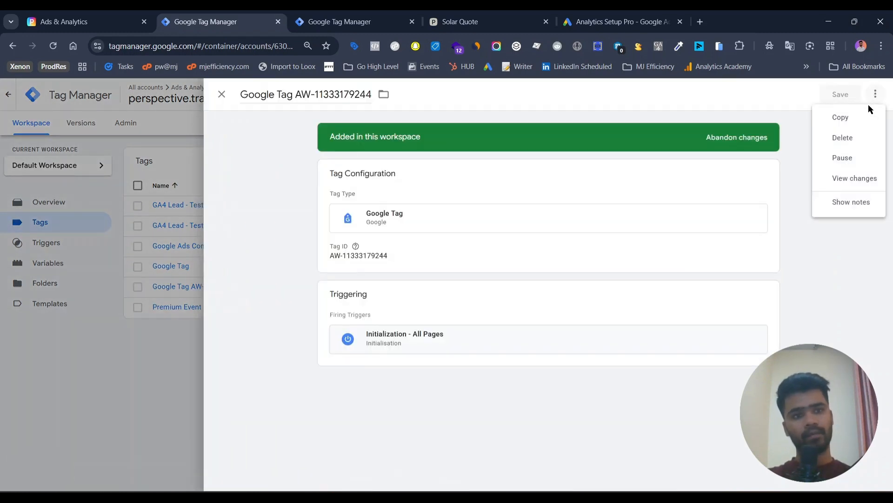
{"action": "left_click", "coordinate": [142, 117]}
{"action": "left_click", "coordinate": [161, 183]}
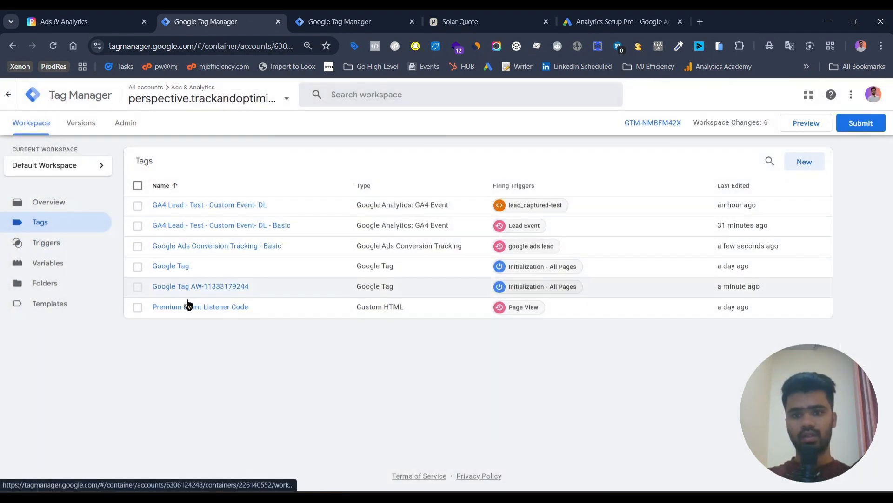
Duplicate the Google Ads Conversion Tracking - Basic tag, replace its firing trigger with lead_captured, and save the copy
{"action": "left_click", "coordinate": [269, 247]}
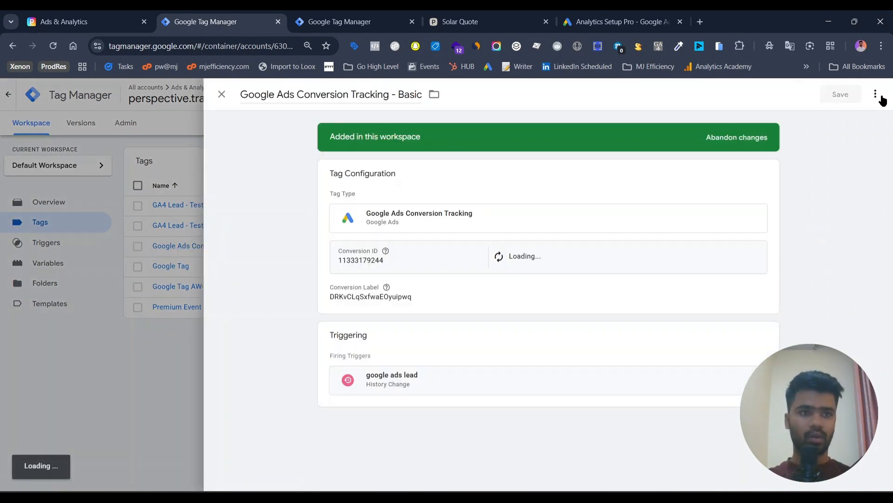
{"action": "left_click", "coordinate": [881, 95]}
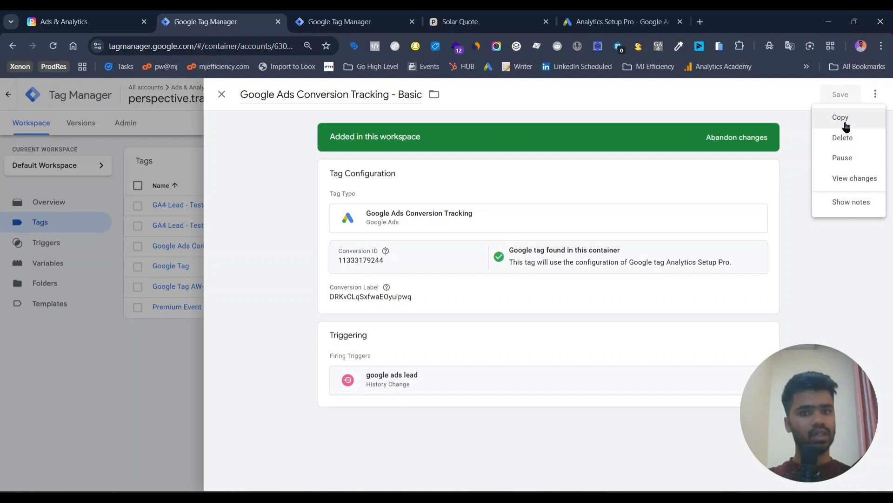
{"action": "left_click", "coordinate": [845, 124]}
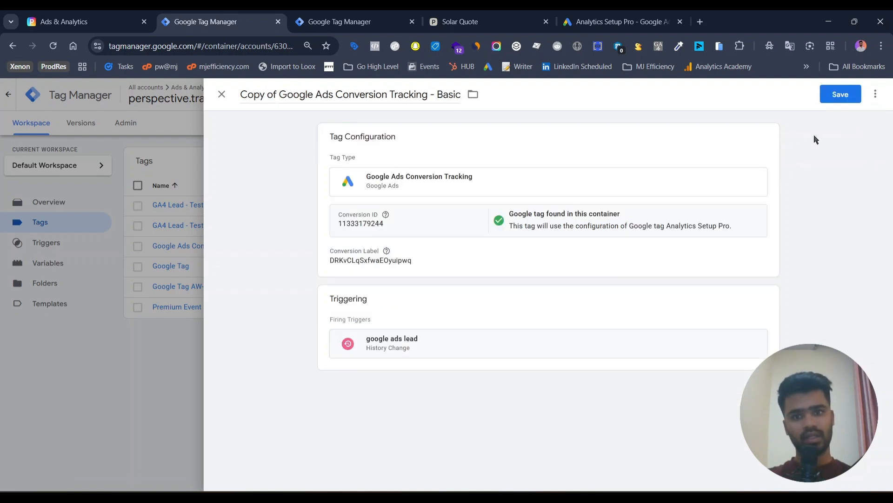
{"action": "left_click", "coordinate": [469, 313]}
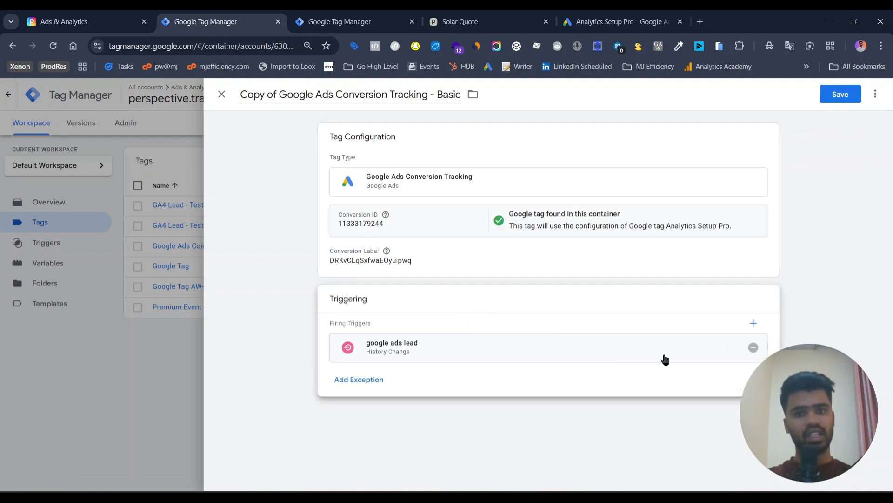
{"action": "left_click", "coordinate": [753, 347]}
{"action": "left_click", "coordinate": [751, 354]}
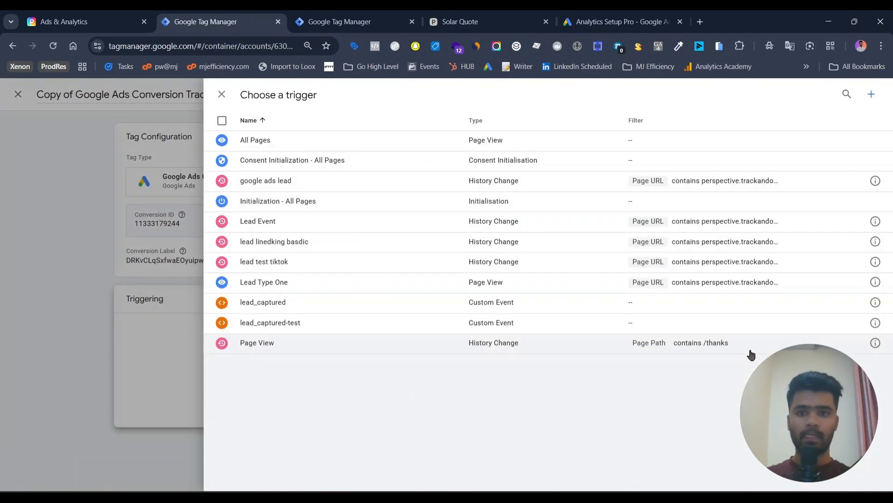
{"action": "left_click", "coordinate": [415, 302]}
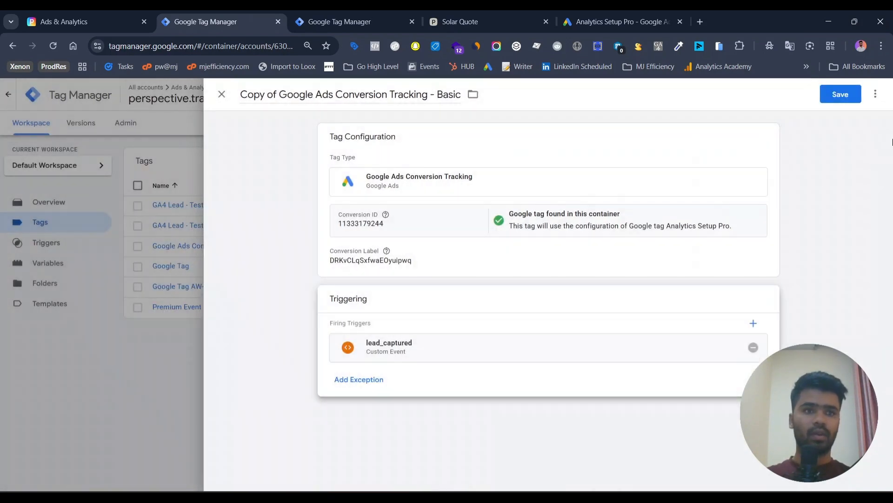
{"action": "left_click", "coordinate": [841, 95]}
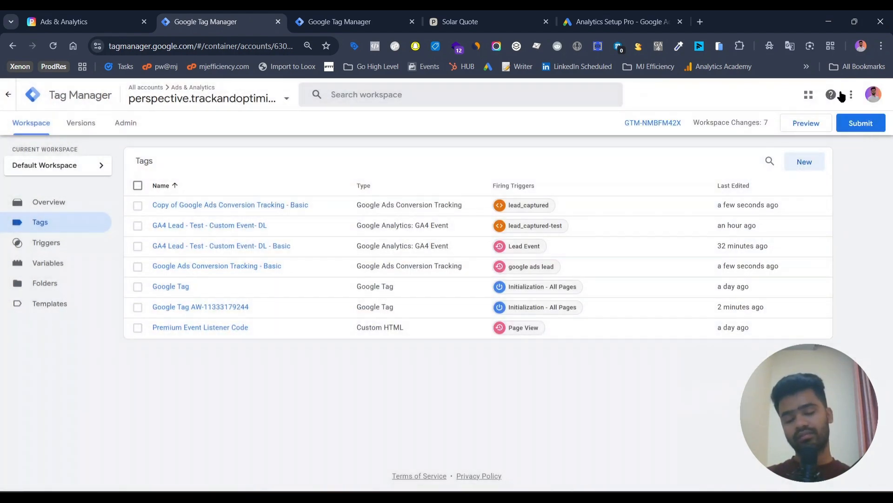
Submit and publish the workspace changes to the Live environment without a version name or description
{"action": "left_click", "coordinate": [861, 123]}
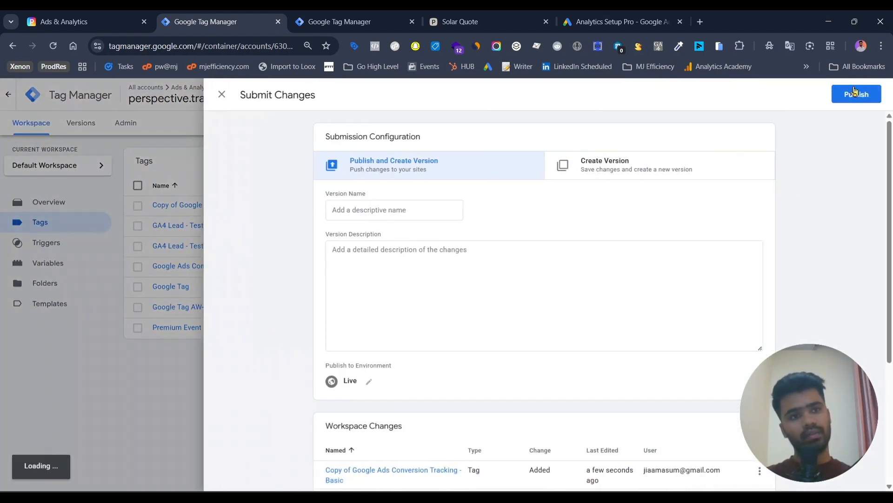
{"action": "left_click", "coordinate": [856, 95]}
{"action": "left_click", "coordinate": [525, 395]}
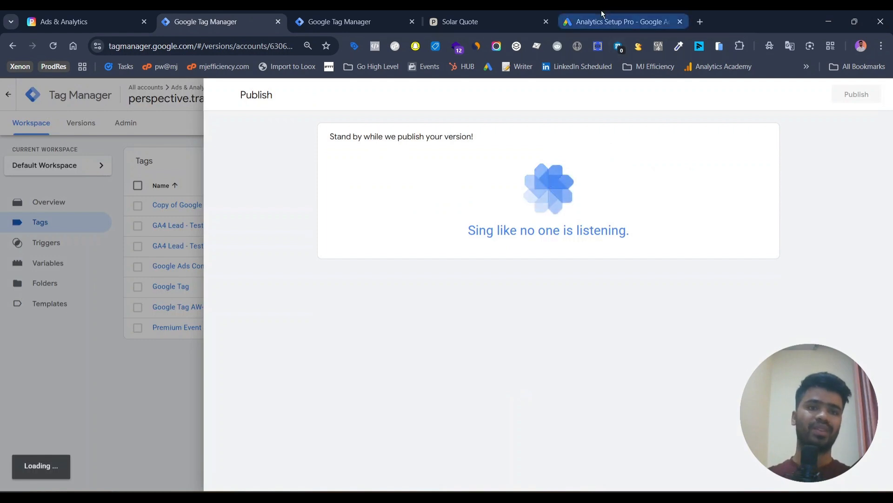
Switch to Google Ads and finish the setup of the Request quote - Perspective conversion
{"action": "left_click", "coordinate": [616, 22]}
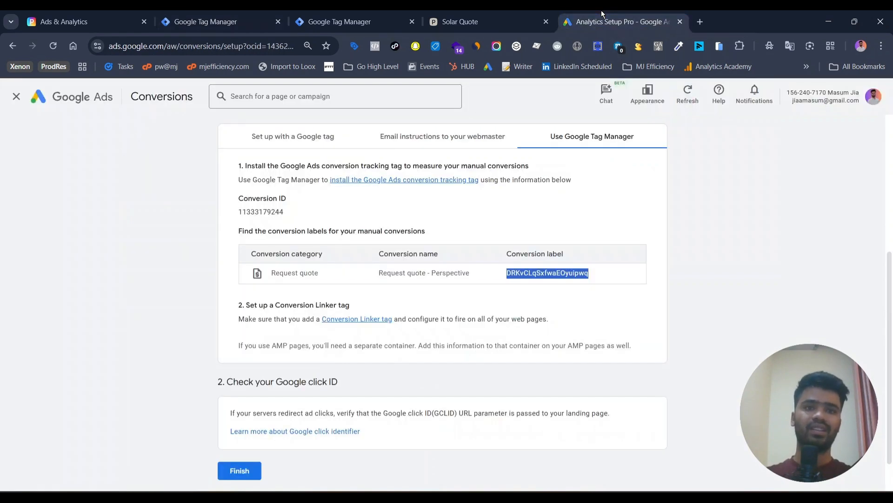
{"action": "left_click", "coordinate": [240, 472]}
Back in Google Tag Manager, delete the tag Copy of Google Ads Conversion Tracking - Basic from the workspace's tags
{"action": "left_click", "coordinate": [168, 15]}
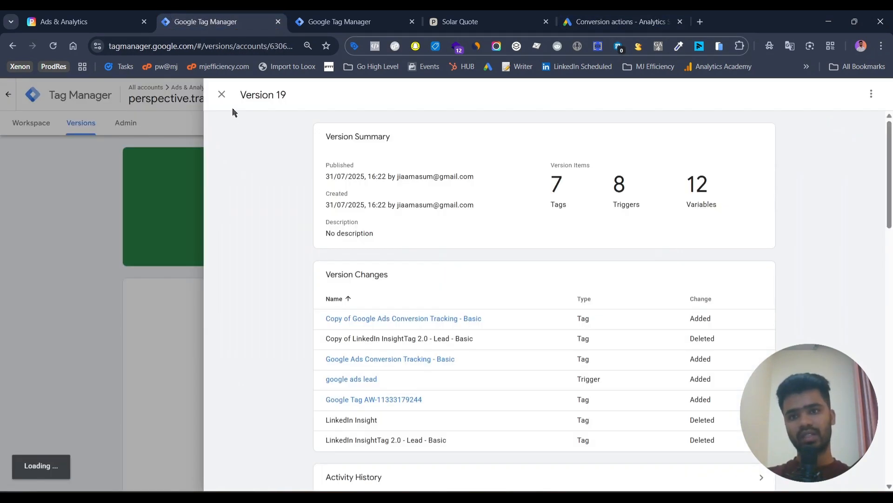
{"action": "left_click", "coordinate": [223, 95]}
{"action": "left_click", "coordinate": [36, 132]}
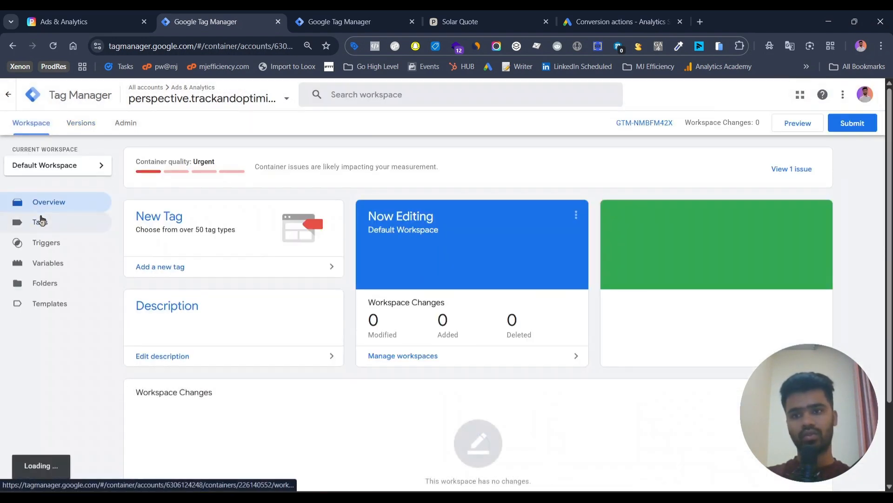
{"action": "left_click", "coordinate": [41, 220]}
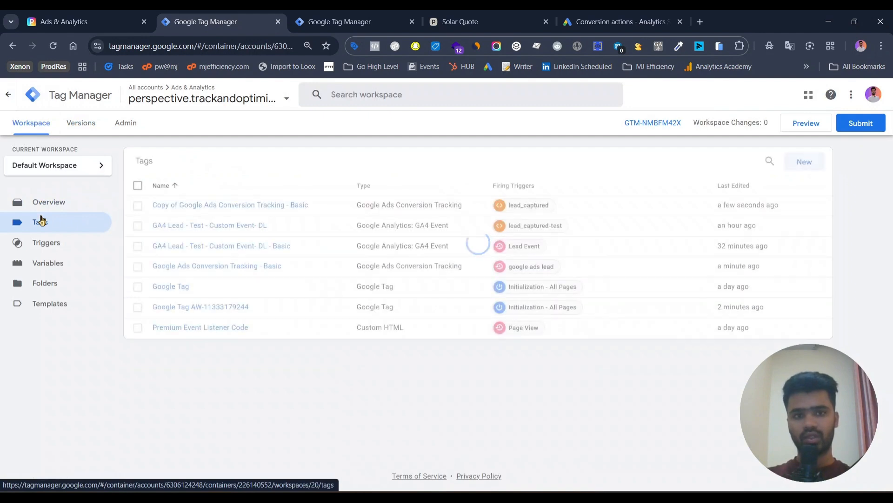
{"action": "left_click", "coordinate": [138, 206]}
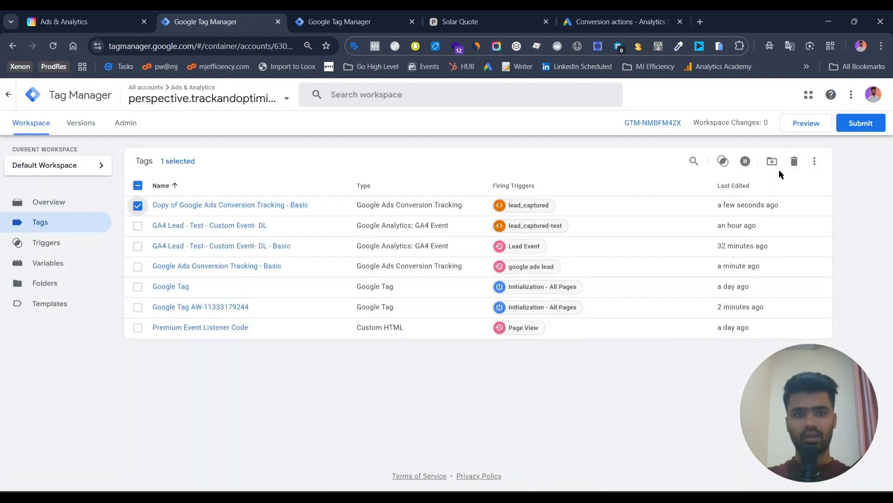
{"action": "left_click", "coordinate": [138, 206]}
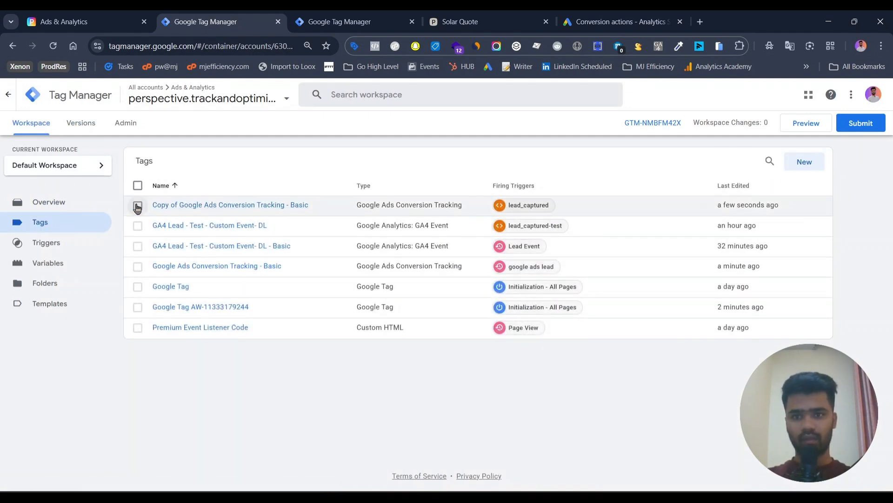
{"action": "left_click", "coordinate": [138, 206]}
{"action": "left_click", "coordinate": [795, 162]}
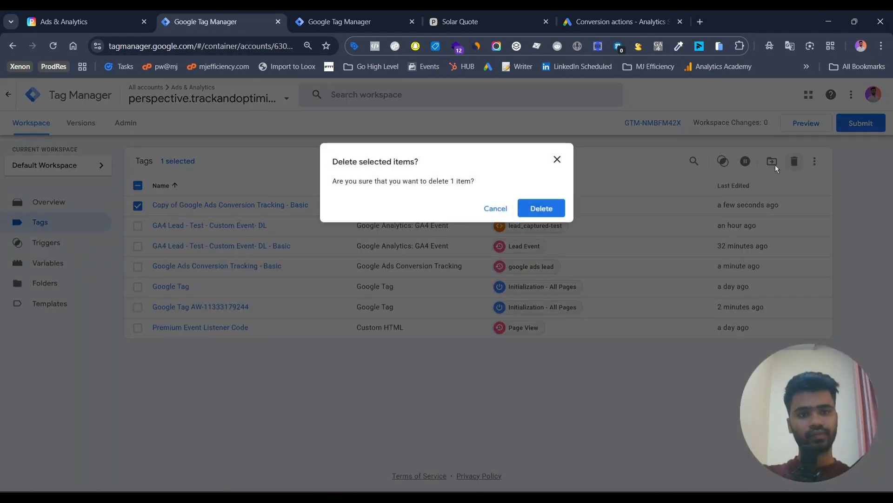
{"action": "left_click", "coordinate": [548, 210]}
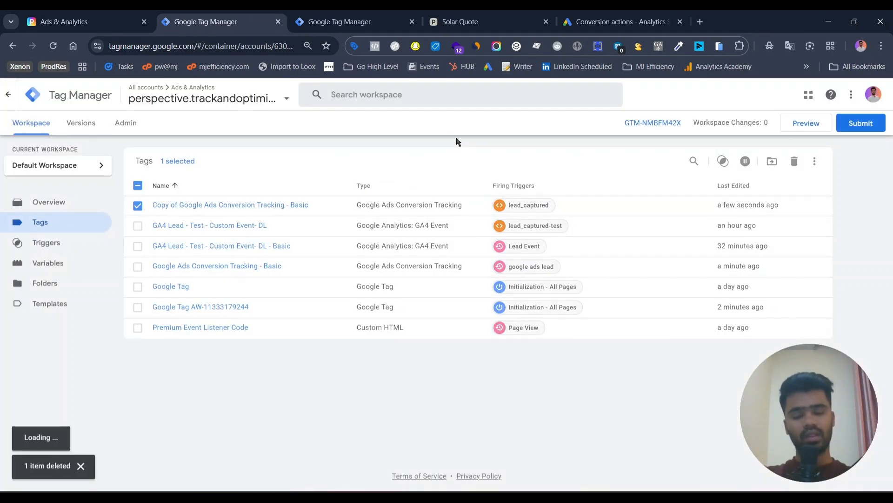
Publish the tag deletion to the Live environment without a version name, and return to the workspace
{"action": "left_click", "coordinate": [865, 124]}
{"action": "left_click", "coordinate": [847, 98]}
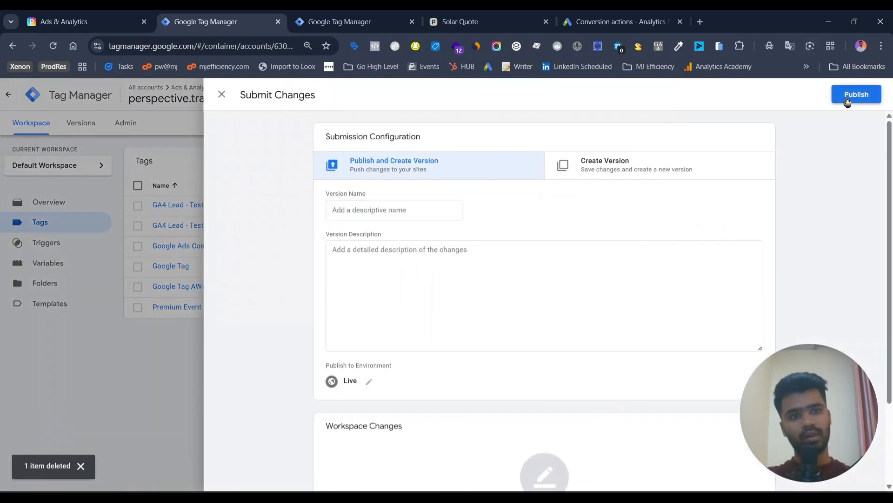
{"action": "left_click", "coordinate": [522, 391]}
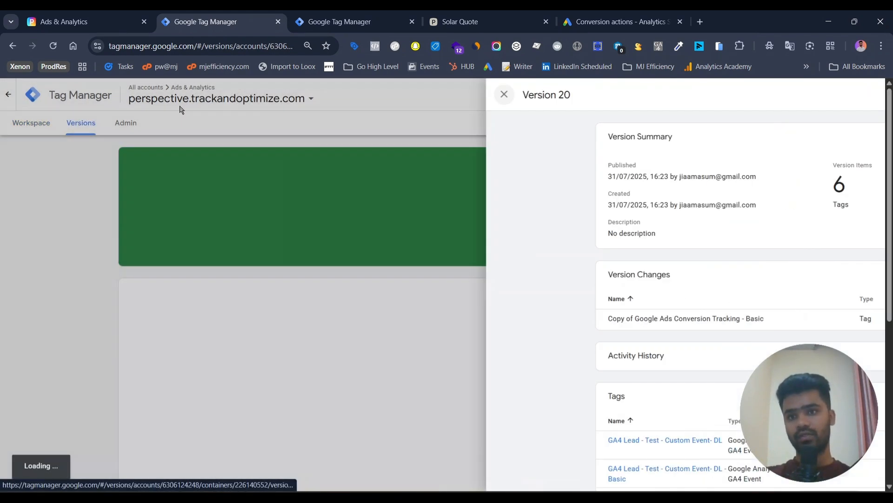
{"action": "left_click", "coordinate": [180, 109]}
{"action": "left_click", "coordinate": [47, 120]}
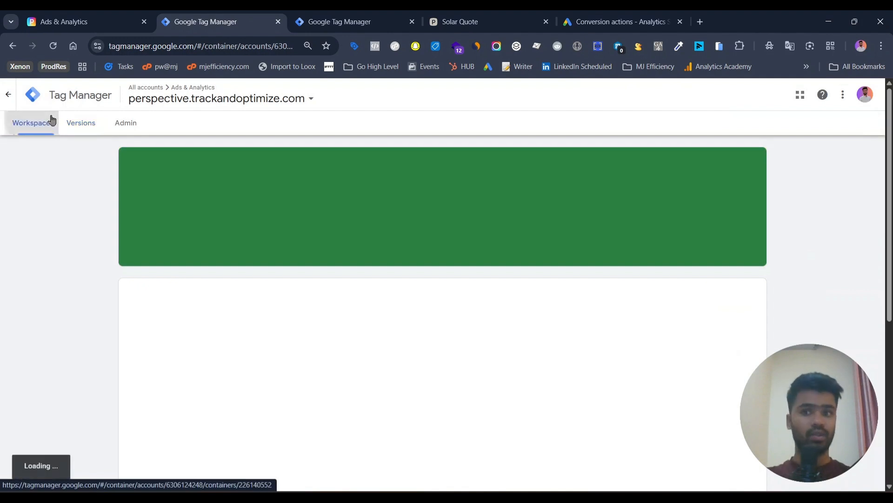
In Google Ads, launch a Tag Assistant test for the Request quote - Perspective conversion action
{"action": "left_click", "coordinate": [613, 12]}
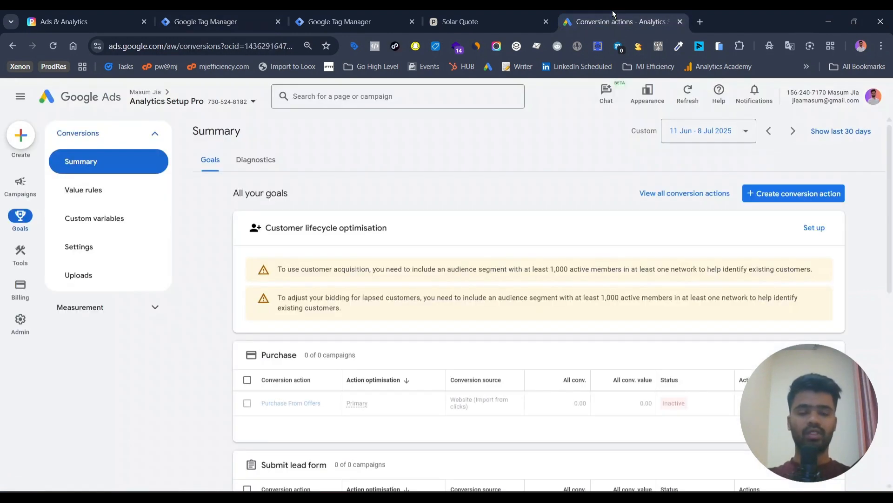
{"action": "scroll", "coordinate": [511, 268], "scroll_direction": "down", "scroll_amount": 9}
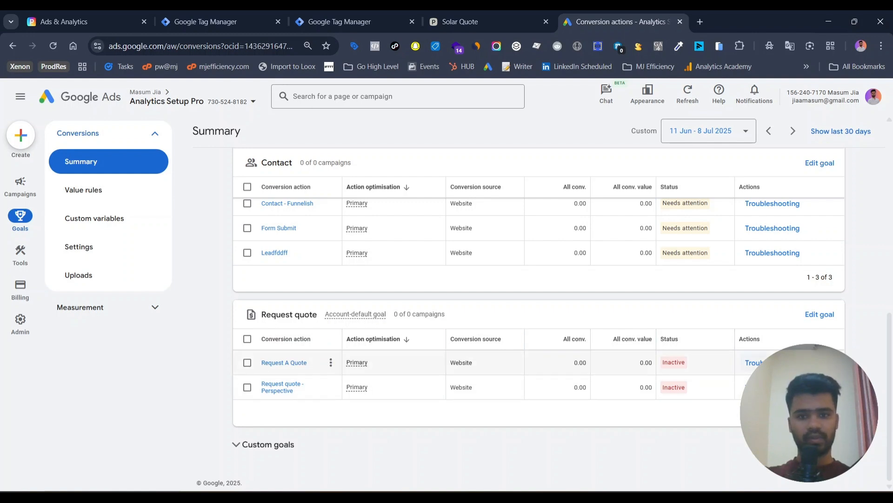
{"action": "left_click", "coordinate": [772, 387]}
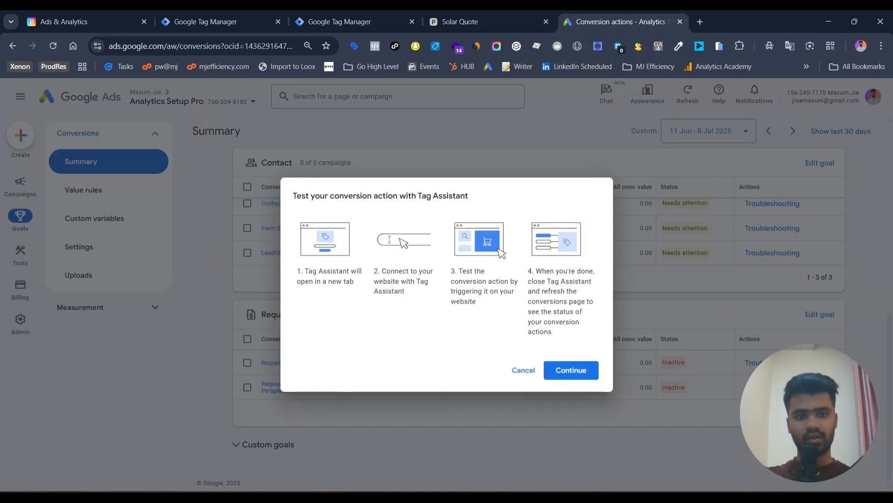
{"action": "left_click", "coordinate": [589, 370]}
{"action": "left_click", "coordinate": [590, 10]}
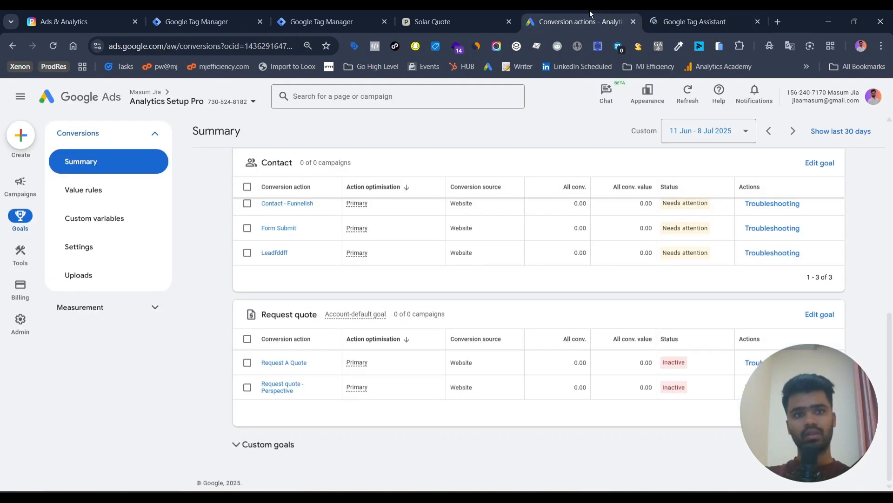
{"action": "left_click", "coordinate": [404, 10]}
{"action": "left_click", "coordinate": [174, 52]}
{"action": "key", "text": "ctrl+c"}
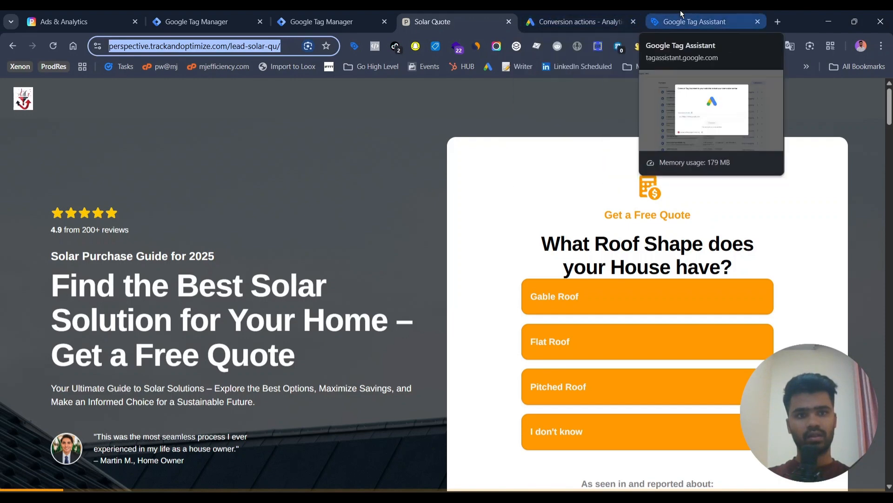
{"action": "left_click", "coordinate": [680, 10]}
{"action": "left_click", "coordinate": [414, 305]}
{"action": "key", "text": "ctrl+v"}
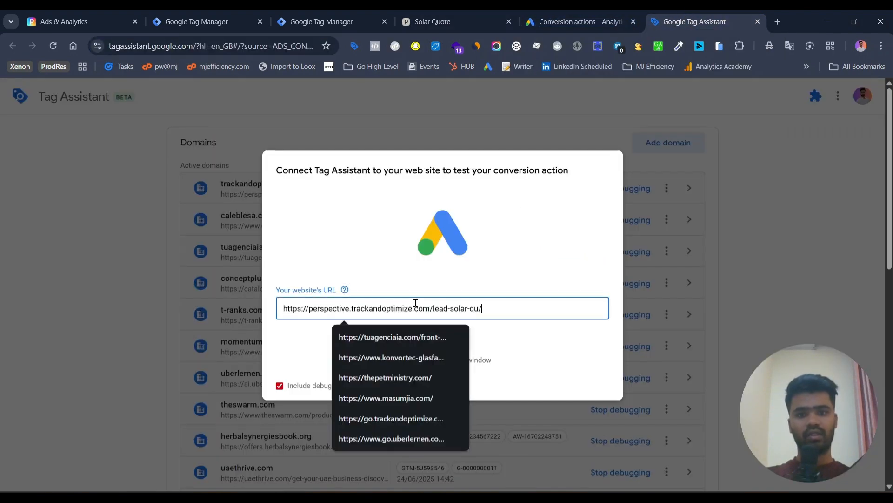
{"action": "left_click", "coordinate": [434, 343]}
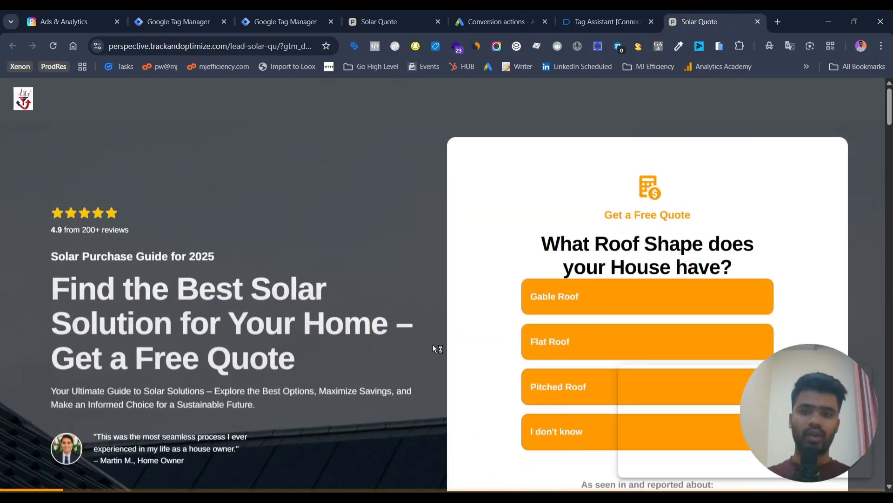
Answer the solar funnel's opening questions, choosing Gable Roof, Semi-Detached House and the thumbs-up option for owning the house
{"action": "scroll", "coordinate": [432, 348], "scroll_direction": "down", "scroll_amount": 1}
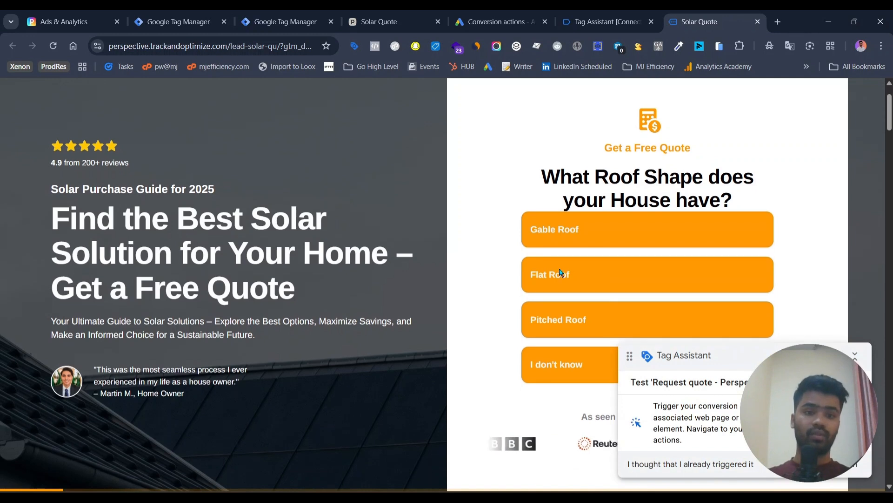
{"action": "left_click", "coordinate": [650, 229]}
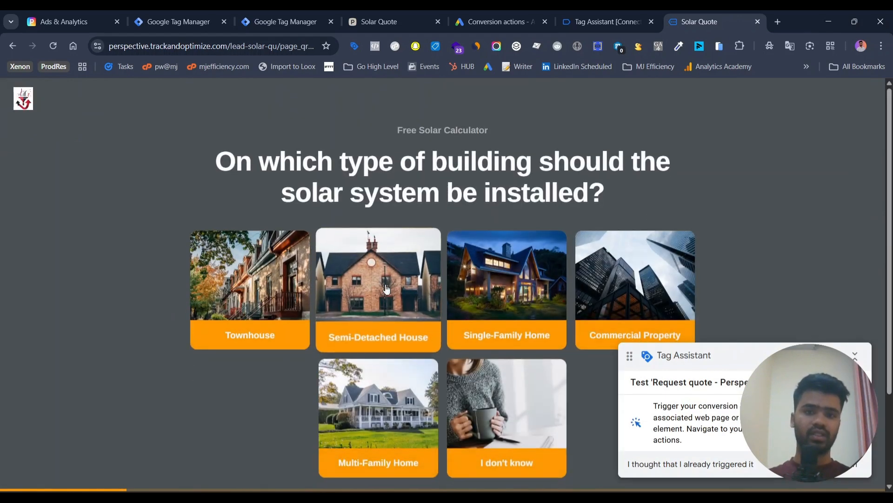
{"action": "left_click", "coordinate": [386, 289]}
{"action": "left_click", "coordinate": [382, 285]}
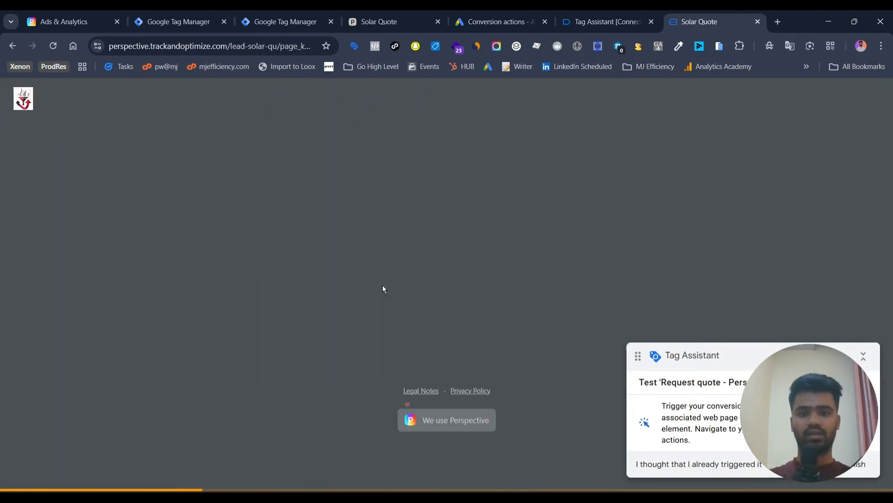
{"action": "left_click", "coordinate": [343, 290]}
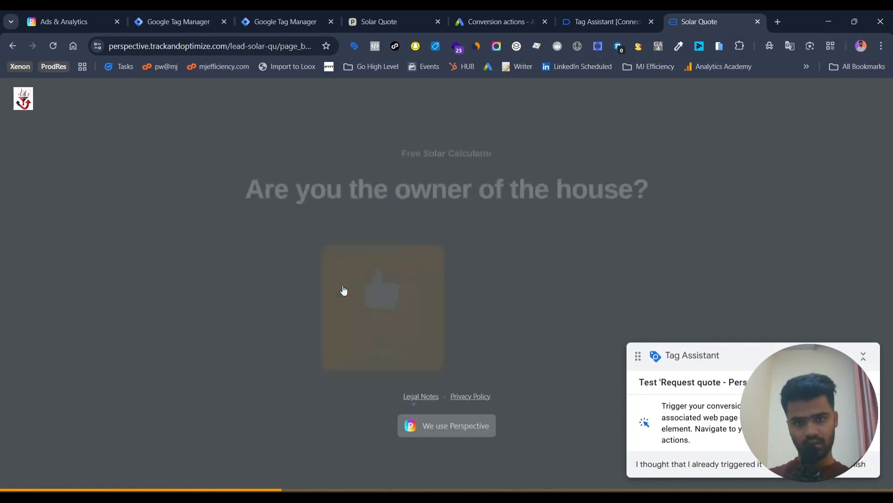
{"action": "left_click", "coordinate": [344, 290]}
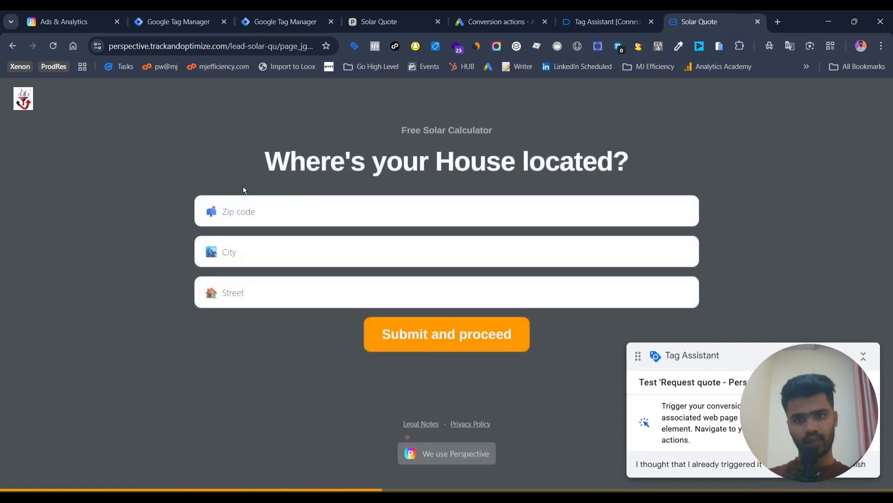
Fill in the house's zip code, city and street from a saved address and submit the location form
{"action": "left_click", "coordinate": [256, 211]}
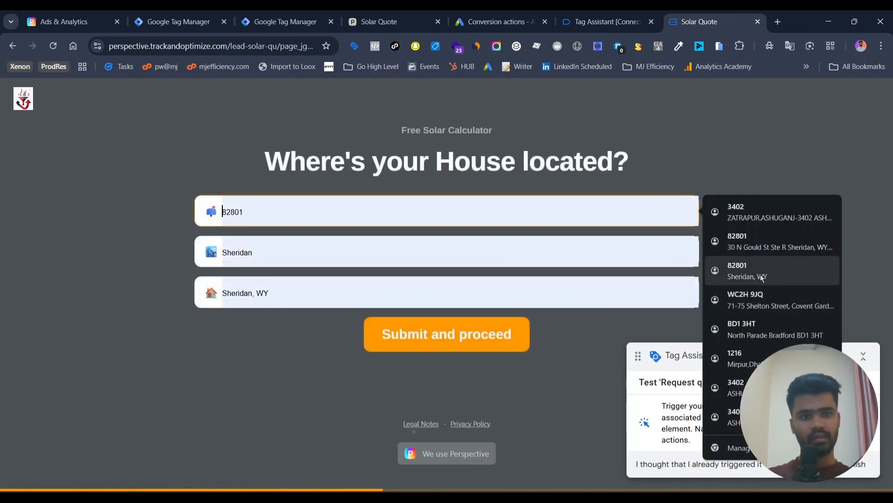
{"action": "left_click", "coordinate": [759, 265]}
{"action": "left_click", "coordinate": [448, 342]}
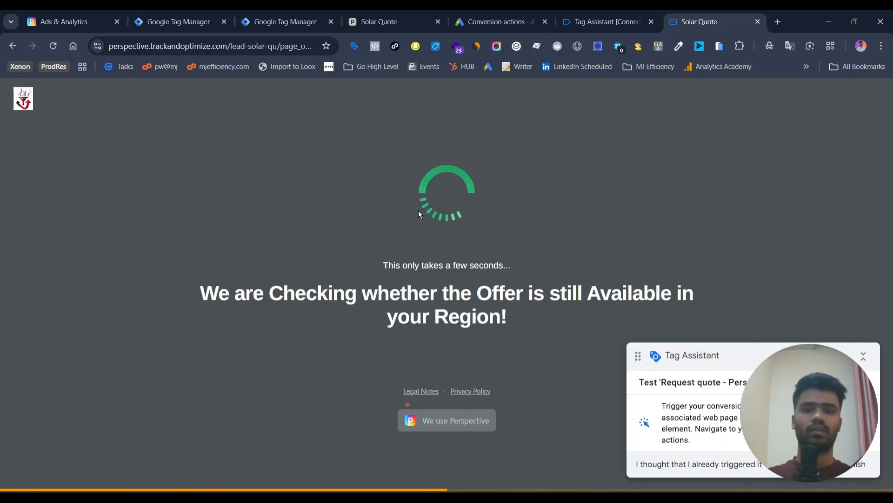
Submit the contact's full name and e-mail address on the funnel's two contact pages, using saved entries
{"action": "left_click", "coordinate": [312, 325]}
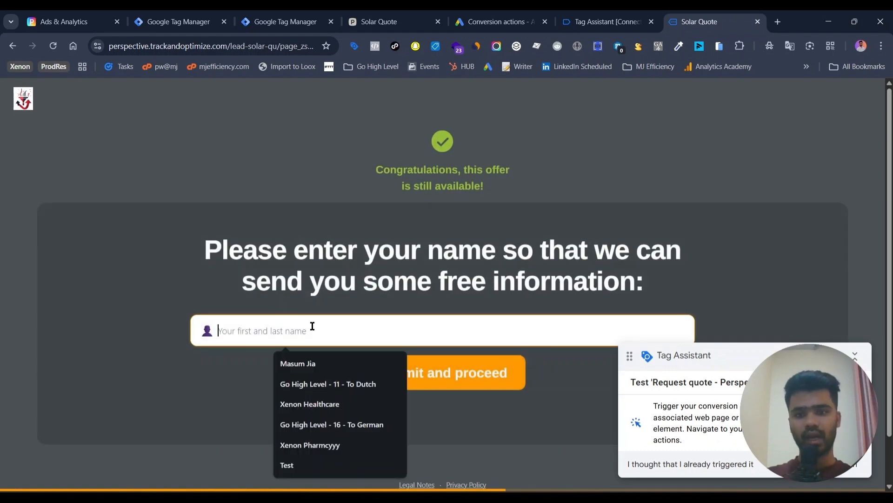
{"action": "left_click", "coordinate": [313, 367]}
{"action": "left_click", "coordinate": [403, 373]}
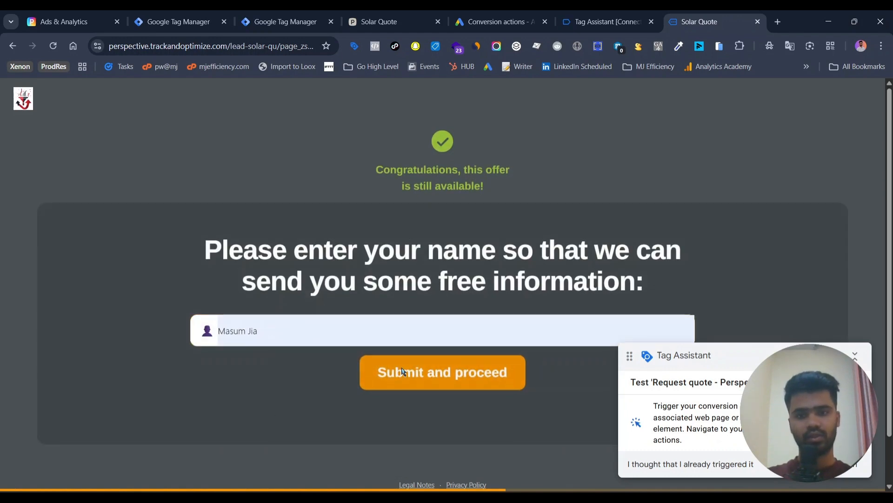
{"action": "left_click", "coordinate": [283, 228]}
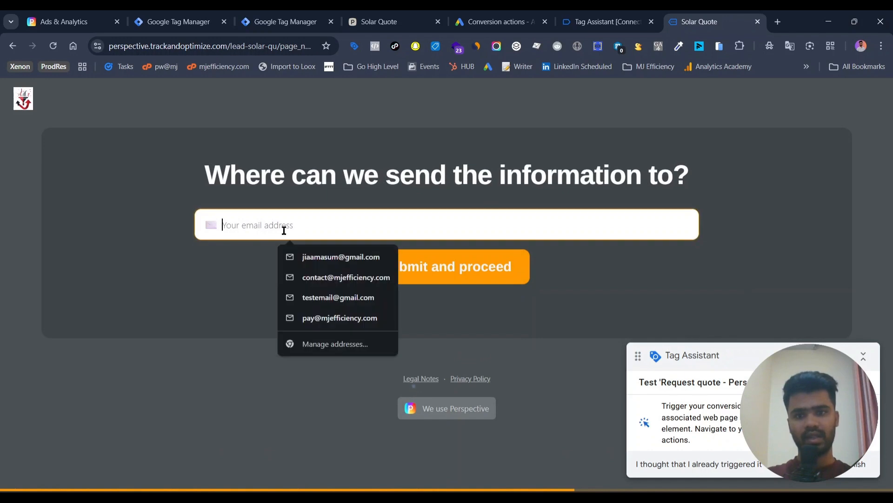
{"action": "left_click", "coordinate": [319, 255]}
{"action": "left_click", "coordinate": [431, 280]}
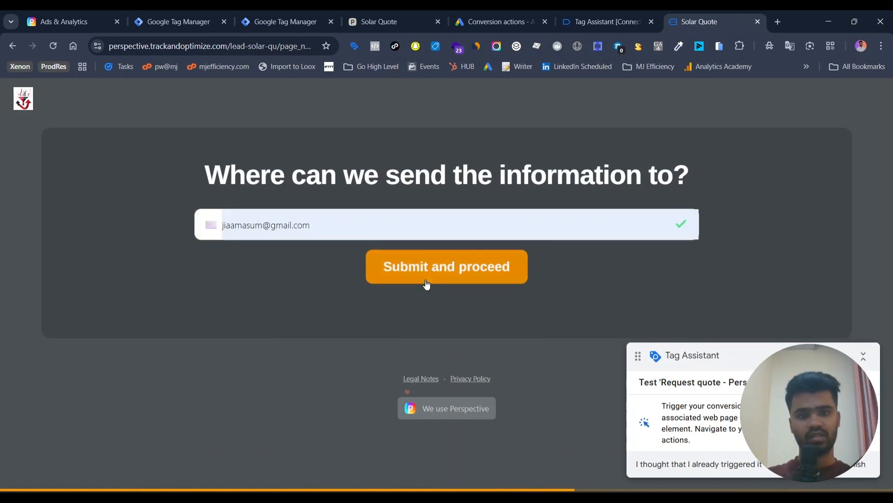
Fill in the contact's phone number, accept the privacy policy and submit the page
{"action": "left_click", "coordinate": [352, 181]}
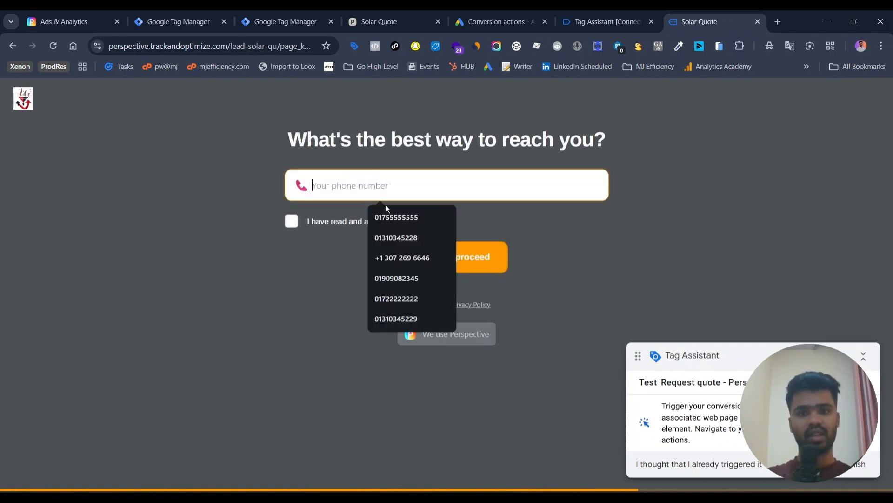
{"action": "left_click", "coordinate": [390, 212]}
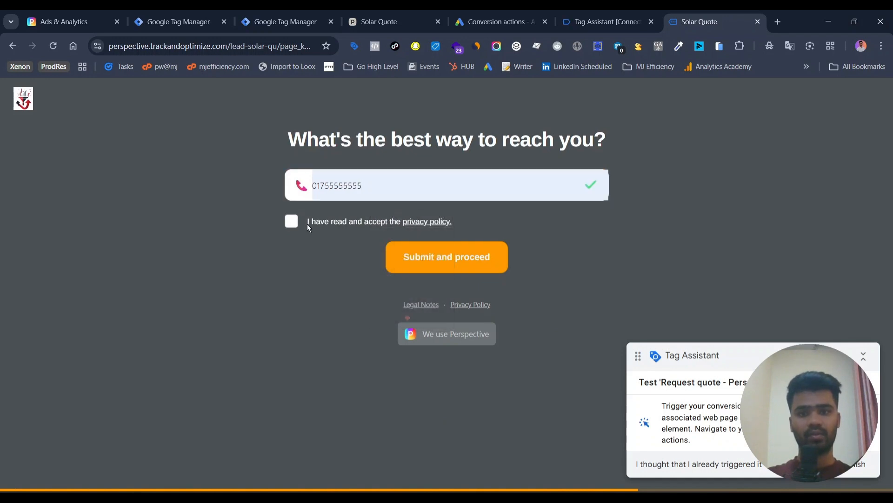
{"action": "left_click", "coordinate": [325, 225]}
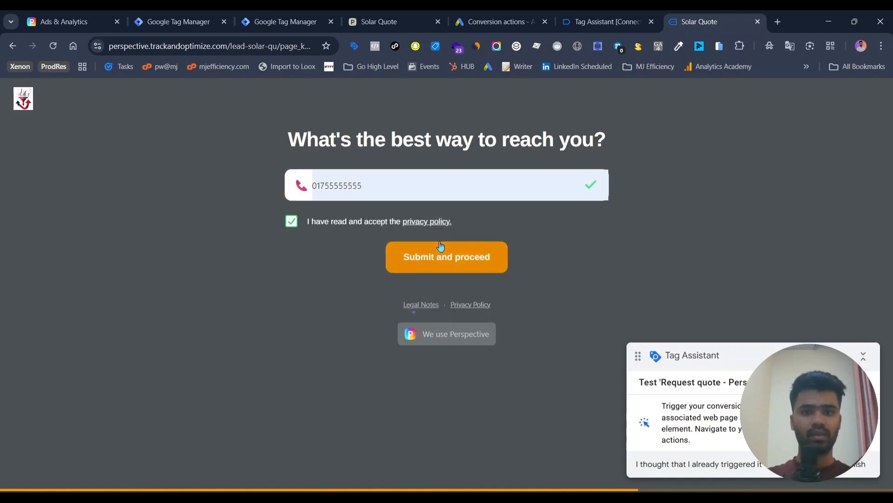
{"action": "left_click", "coordinate": [455, 260]}
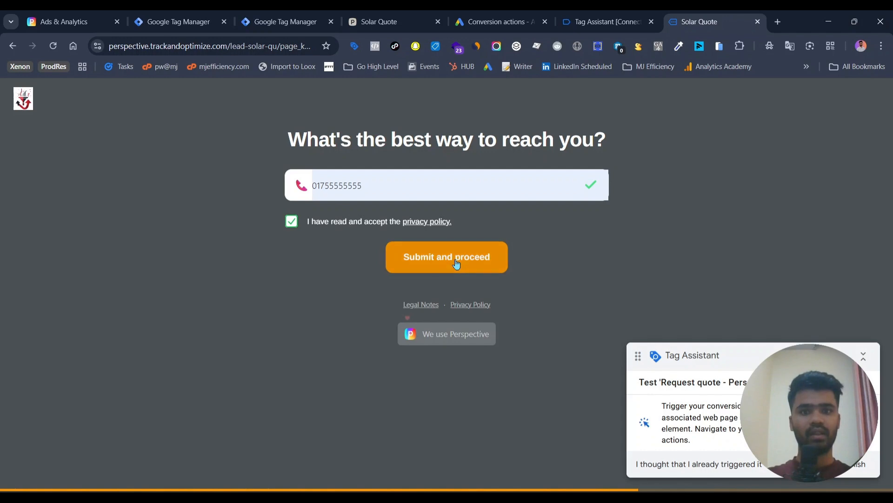
Submit Radio as how you heard about the company and complete the remaining questions with Whatsapp as preferred communication
{"action": "left_click", "coordinate": [365, 262]}
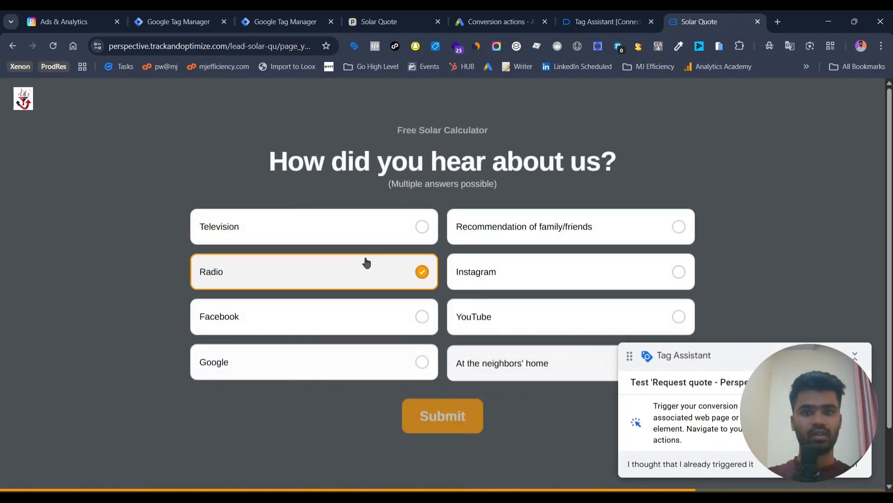
{"action": "left_click", "coordinate": [441, 406]}
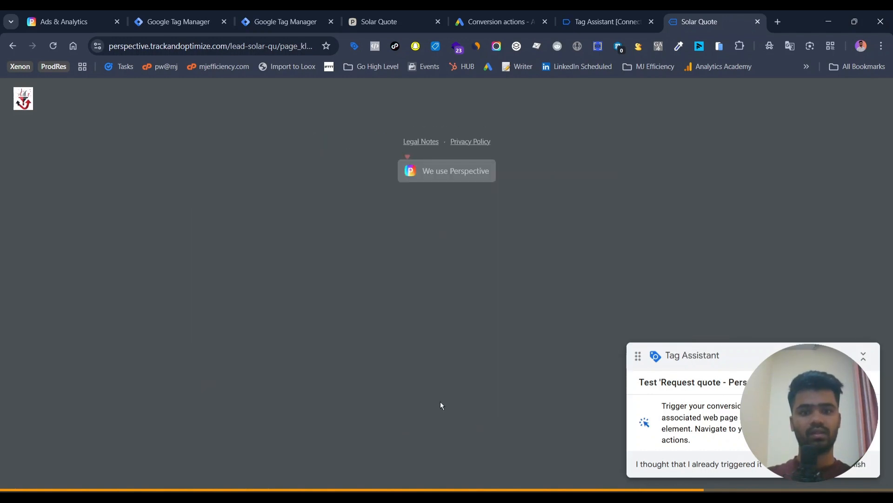
{"action": "left_click", "coordinate": [360, 306]}
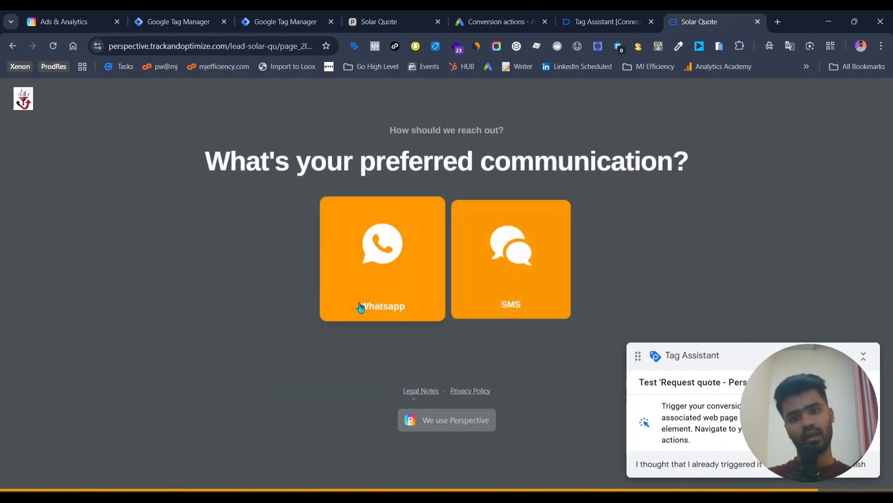
{"action": "left_click", "coordinate": [360, 306]}
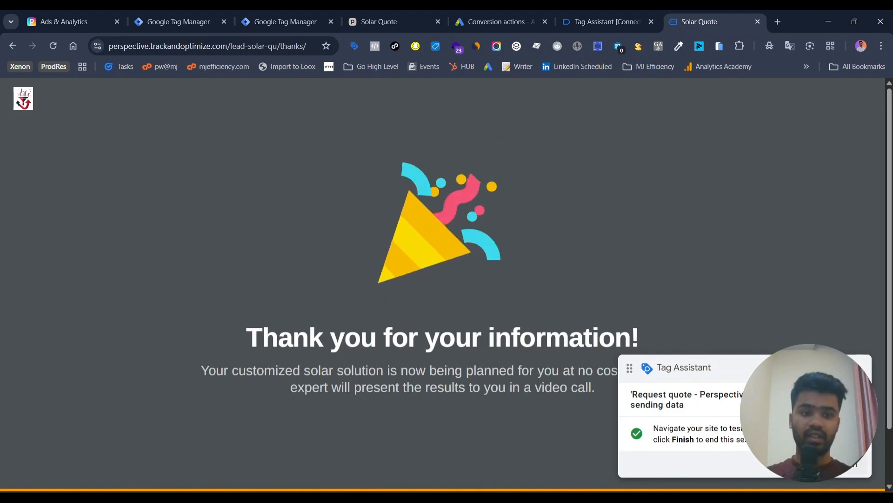
Finish the Tag Assistant test session for Request quote - Perspective to open its troubleshooting results
{"action": "left_click", "coordinate": [845, 464]}
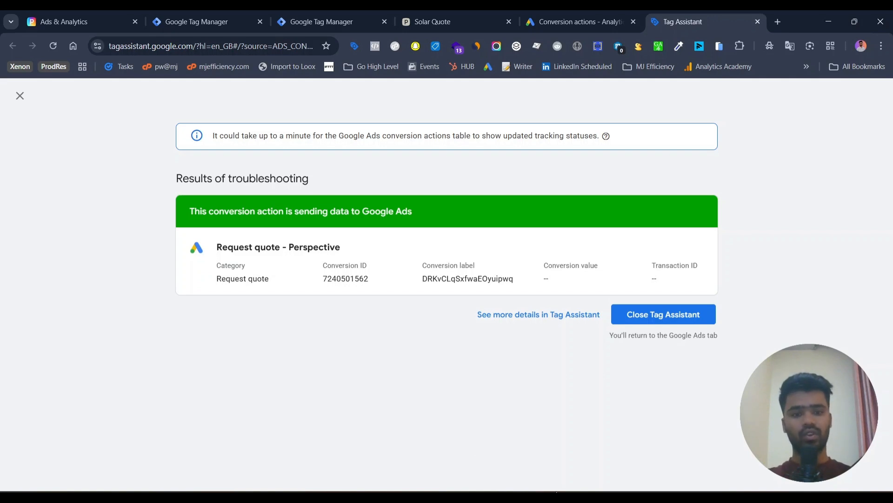
{"action": "left_click", "coordinate": [557, 491]}
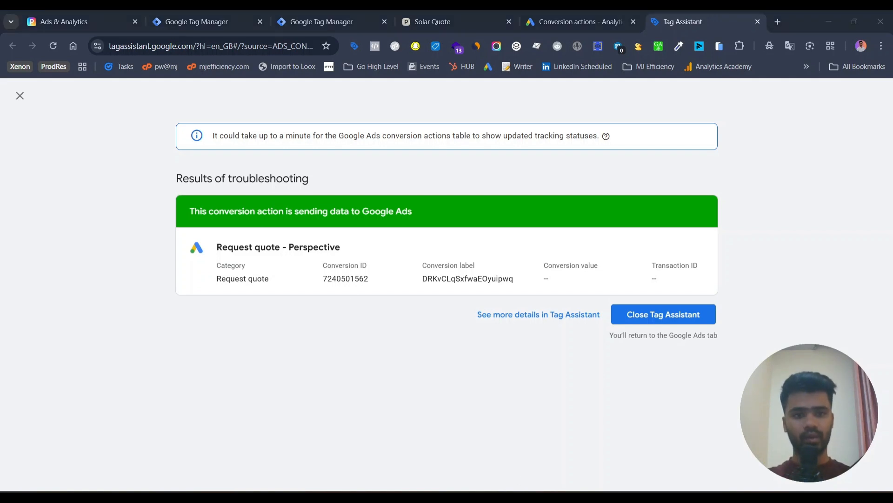